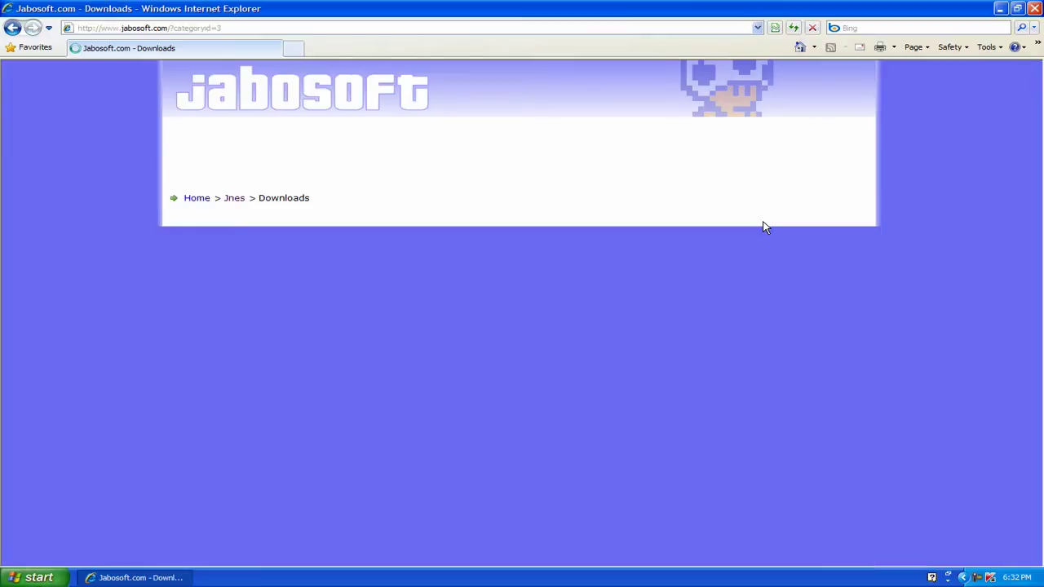
# - Open the download page for Jnes Version 1.0.1 from the Jnes downloads list
pyautogui.scroll(-3, 560, 302)
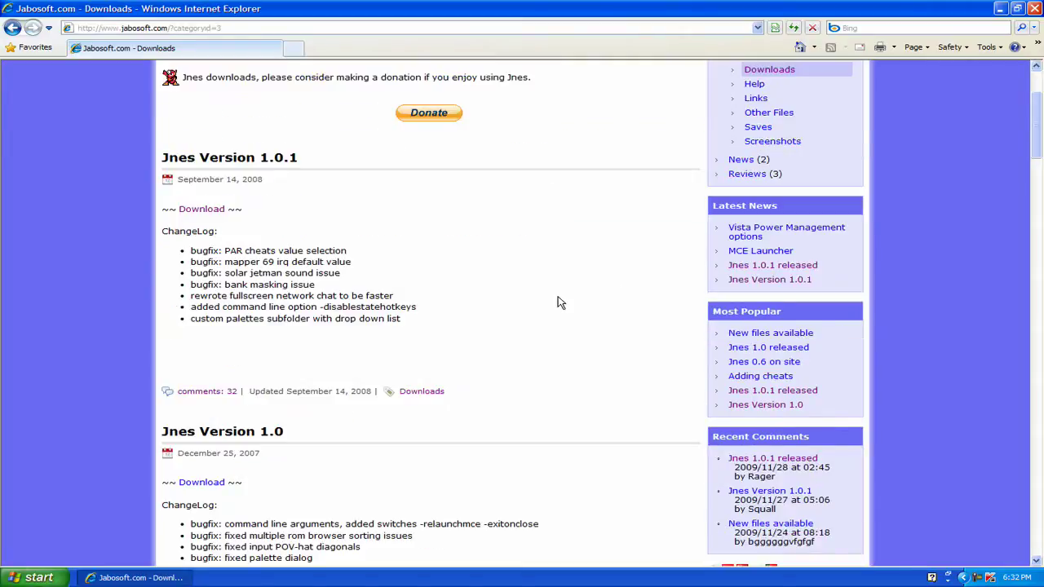
pyautogui.scroll(2, 559, 302)
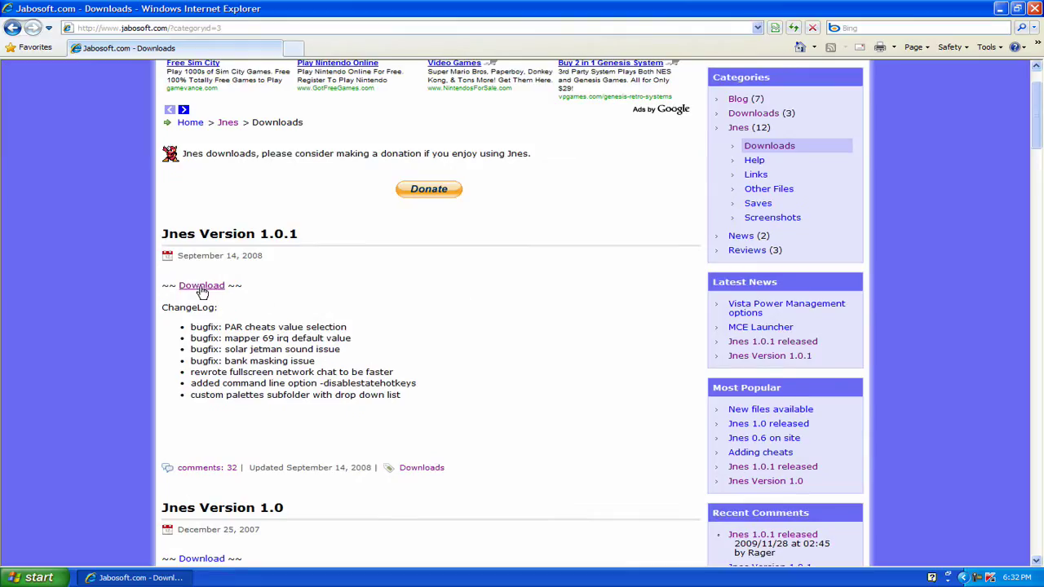
pyautogui.scroll(-5, 469, 368)
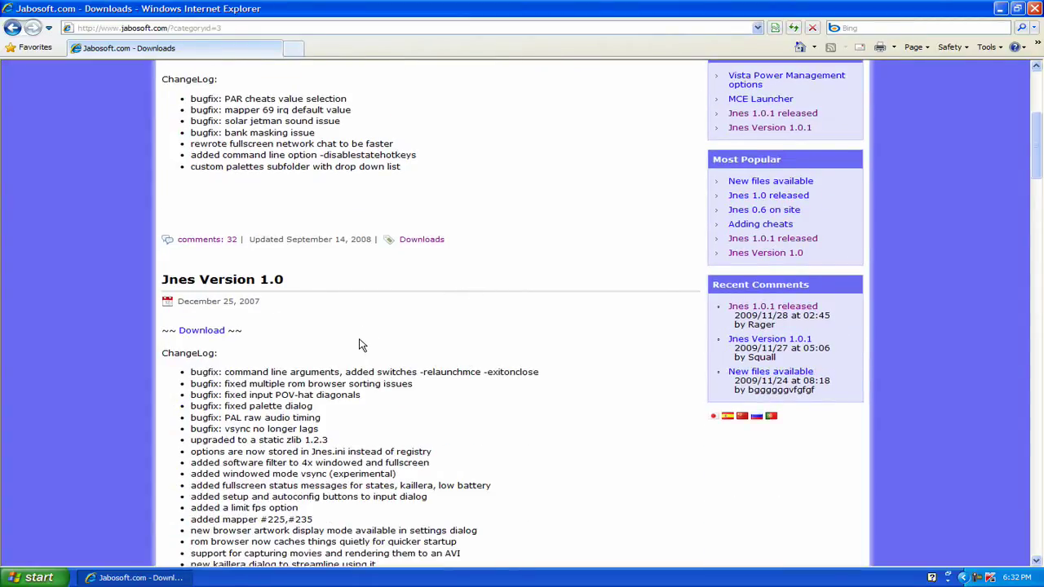
pyautogui.scroll(-7, 430, 366)
pyautogui.scroll(12, 494, 363)
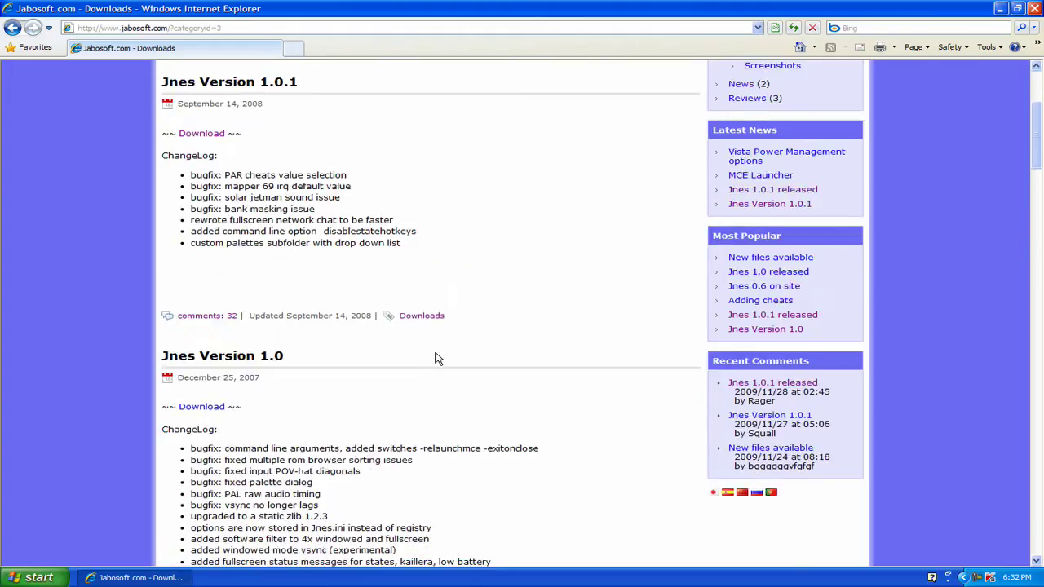
pyautogui.scroll(2, 391, 306)
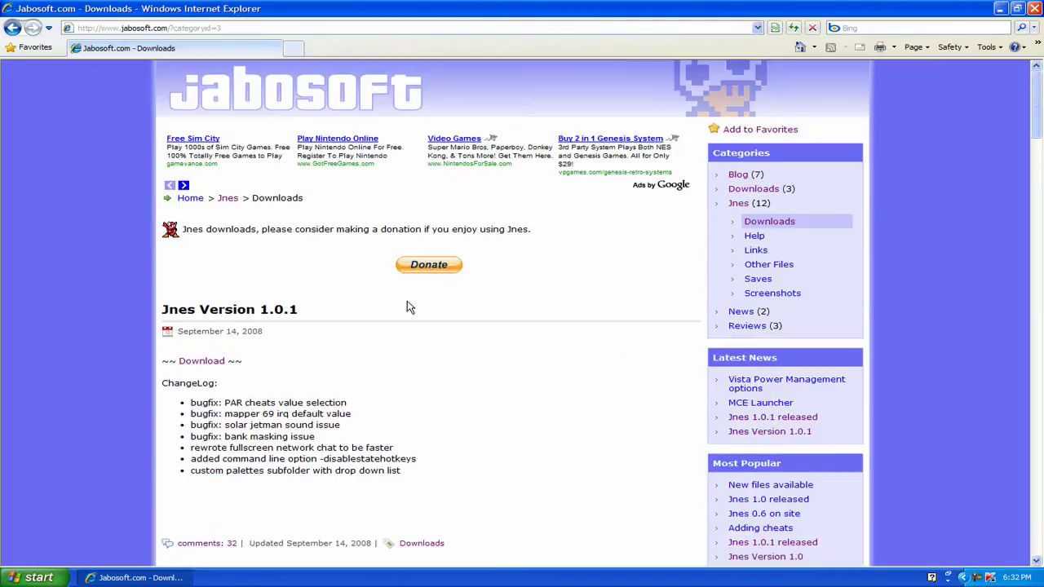
pyautogui.click(205, 365)
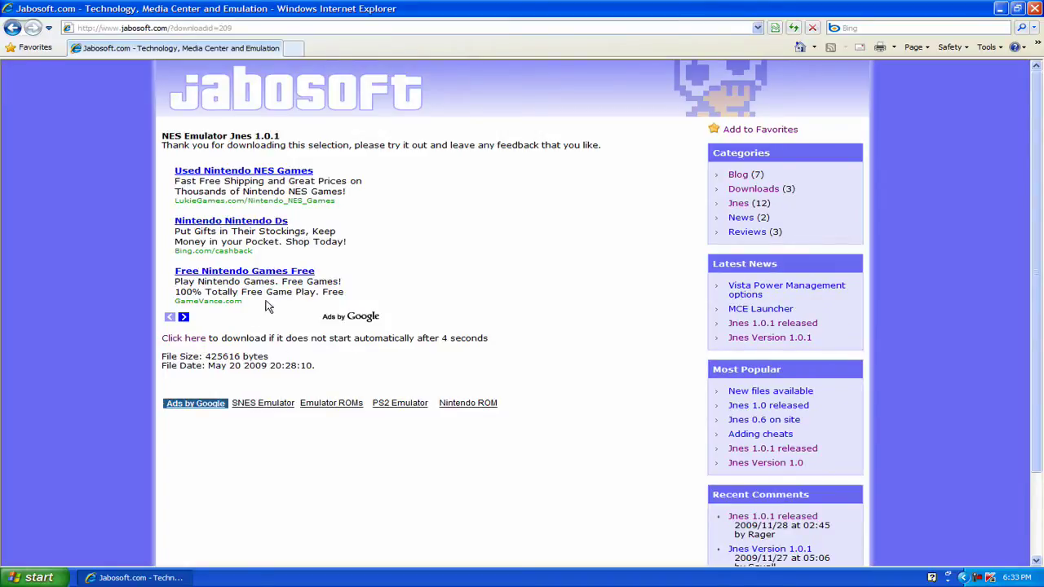
# - Download the blocked Jnes installer file and save it as jnes_1_0_1 in My Documents
pyautogui.click(194, 338)
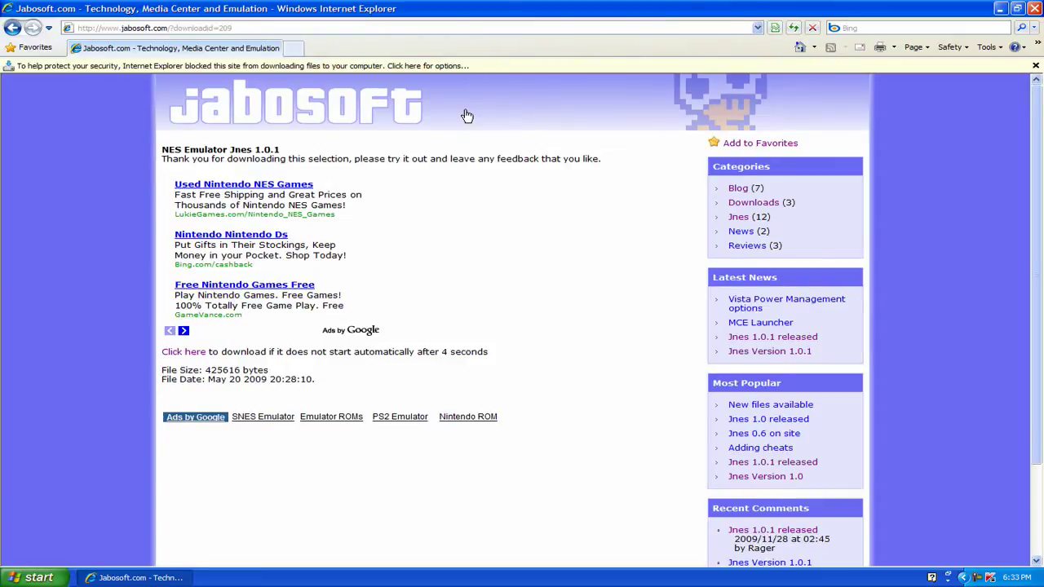
pyautogui.click(476, 66)
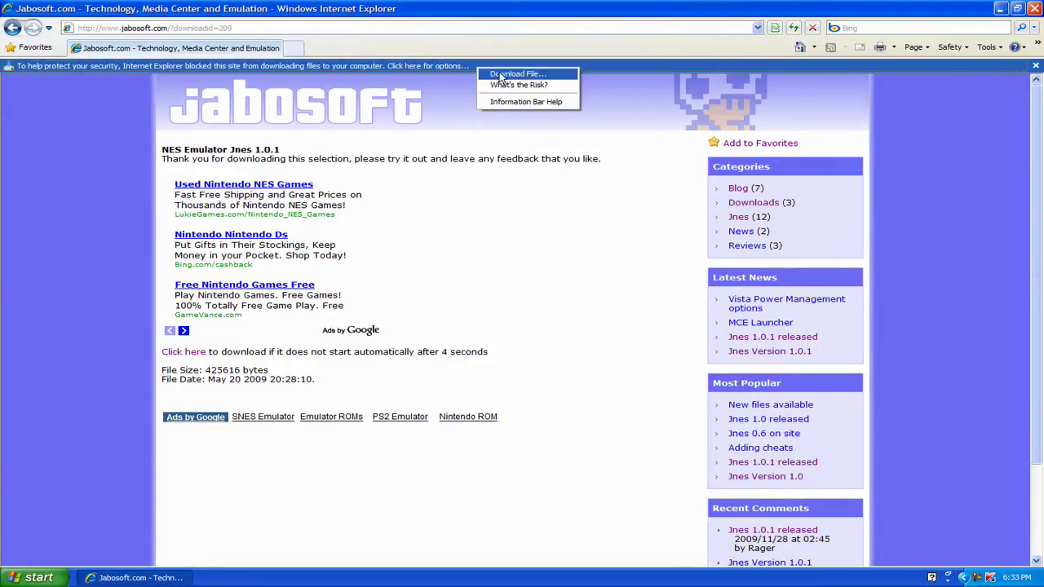
pyautogui.click(494, 74)
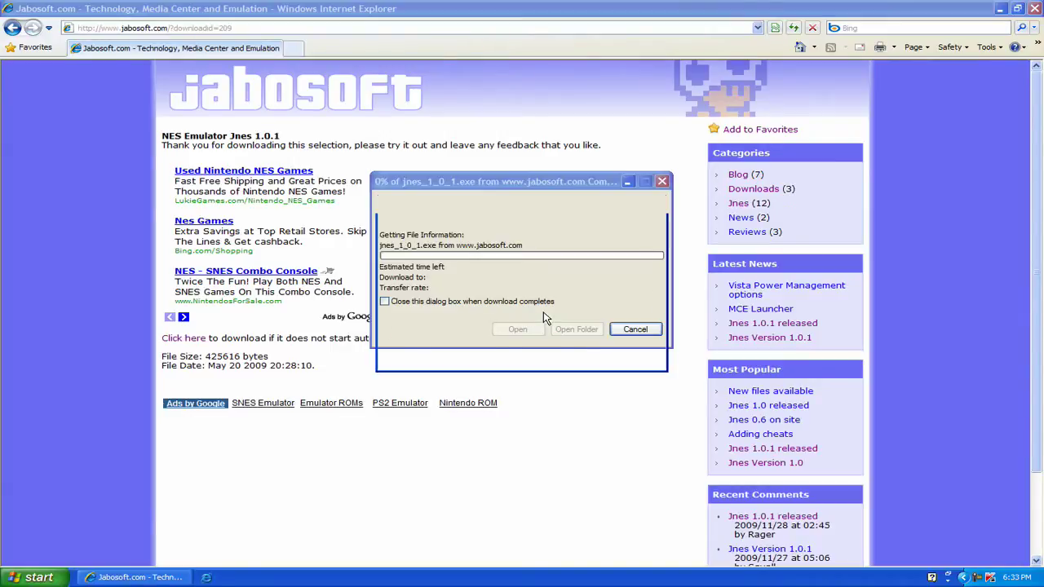
pyautogui.click(564, 303)
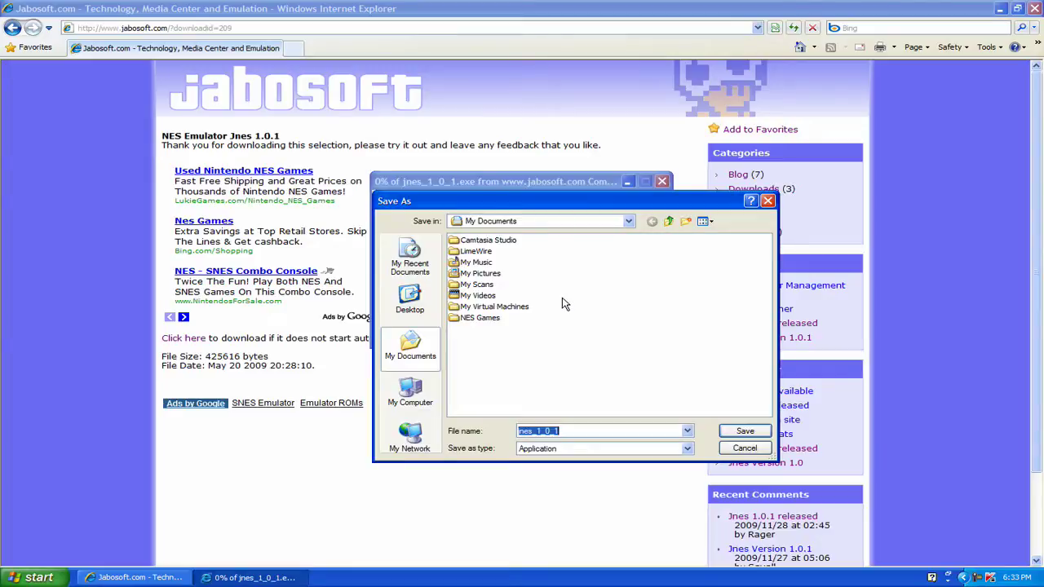
pyautogui.click(745, 431)
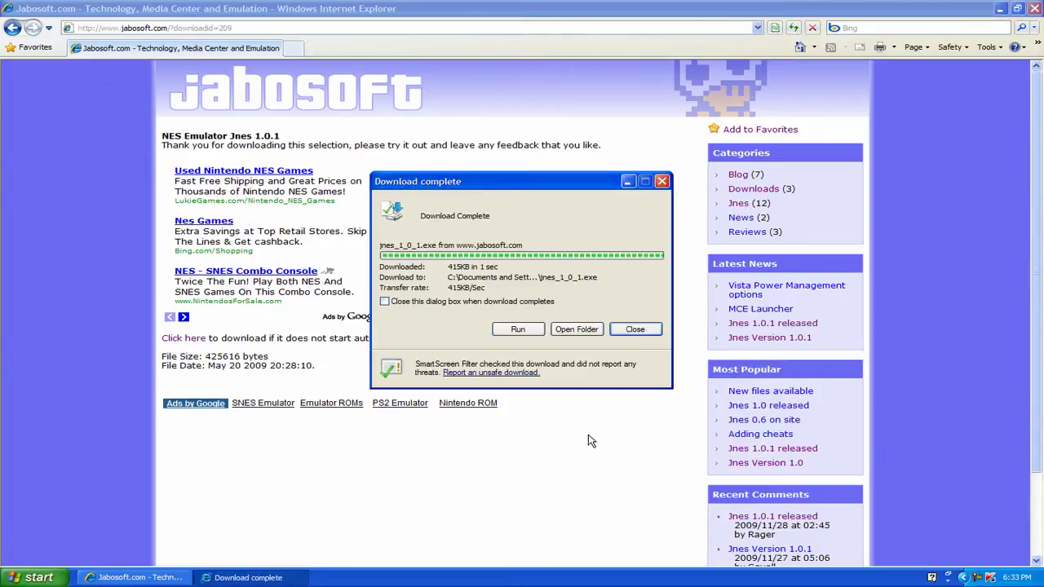
pyautogui.click(662, 182)
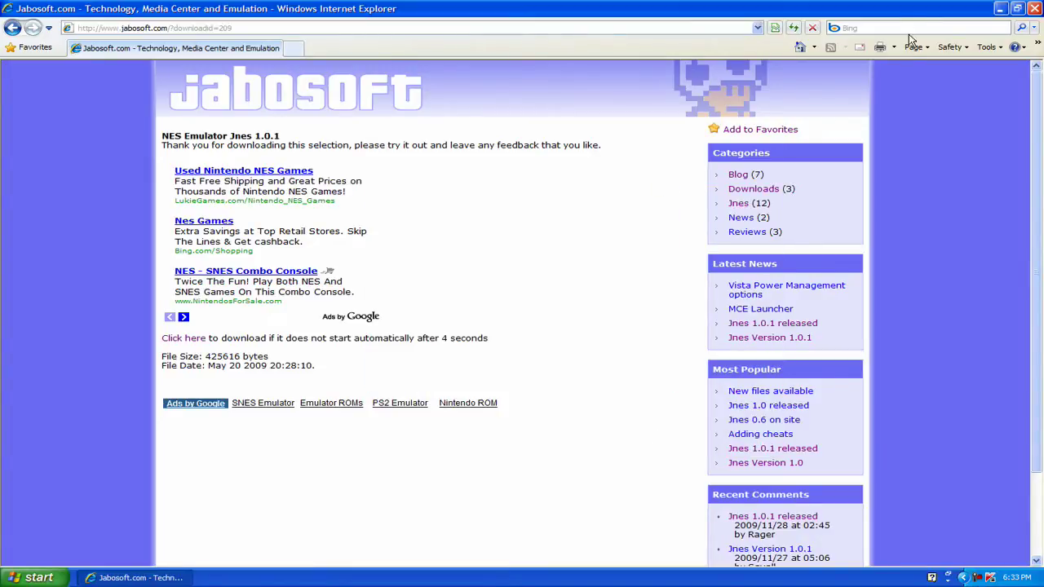
# - Extract the downloaded jnes_1_0_1 file in My Documents with 7-Zip into a jnes_1_0_1 folder
pyautogui.click(1002, 9)
pyautogui.doubleClick(27, 17)
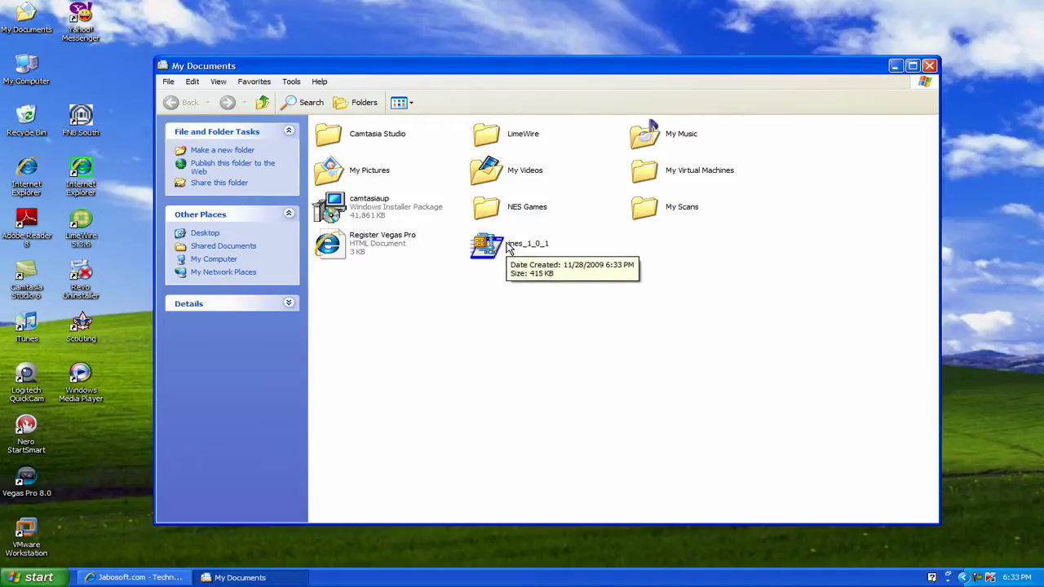
pyautogui.rightClick(507, 248)
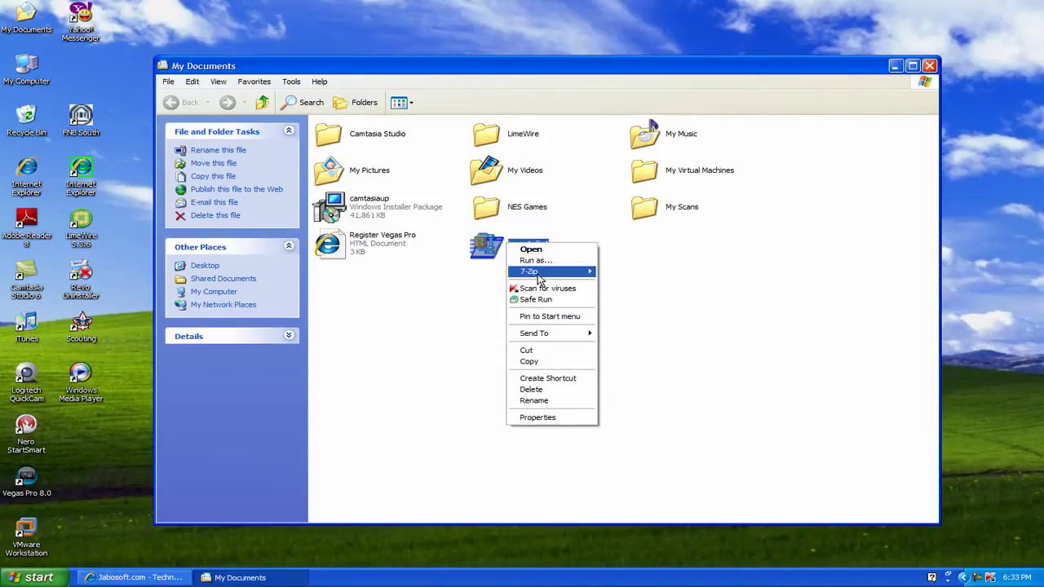
pyautogui.moveTo(538, 278)
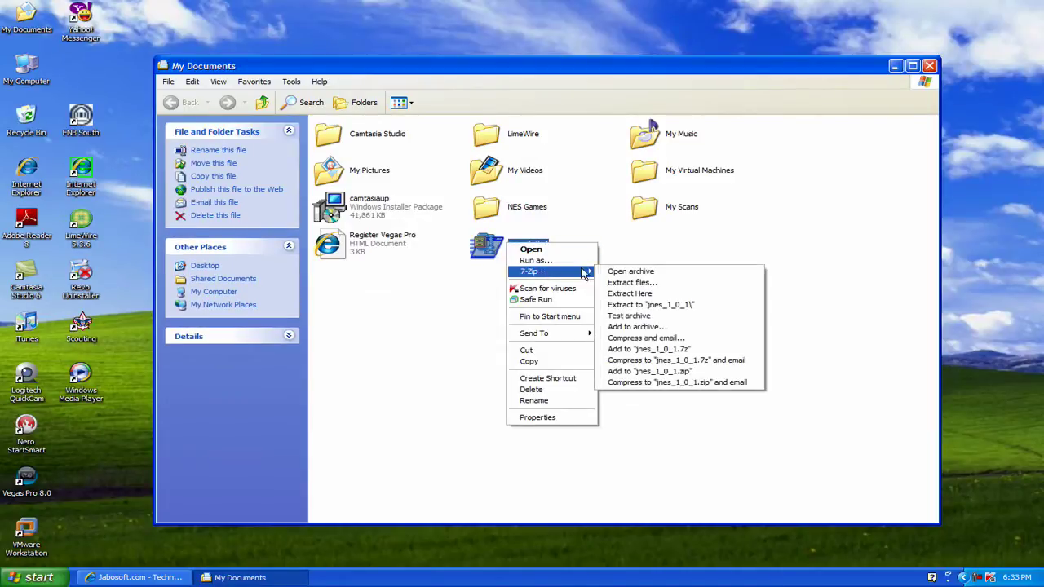
pyautogui.click(635, 282)
pyautogui.click(487, 396)
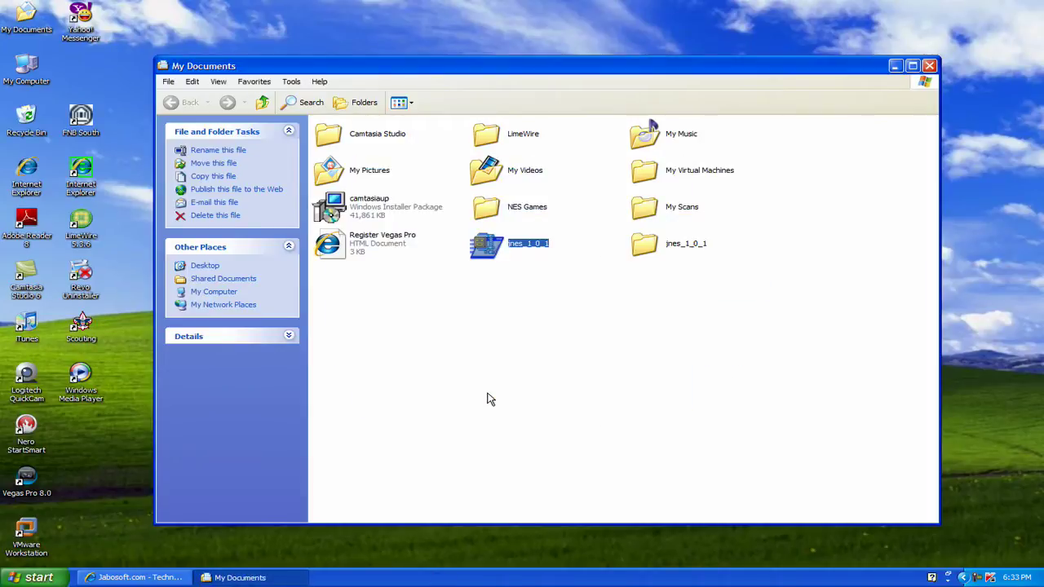
# - Delete the original jnes_1_0_1 application file from My Documents, keeping the extracted folder
pyautogui.click(545, 288)
pyautogui.click(480, 248)
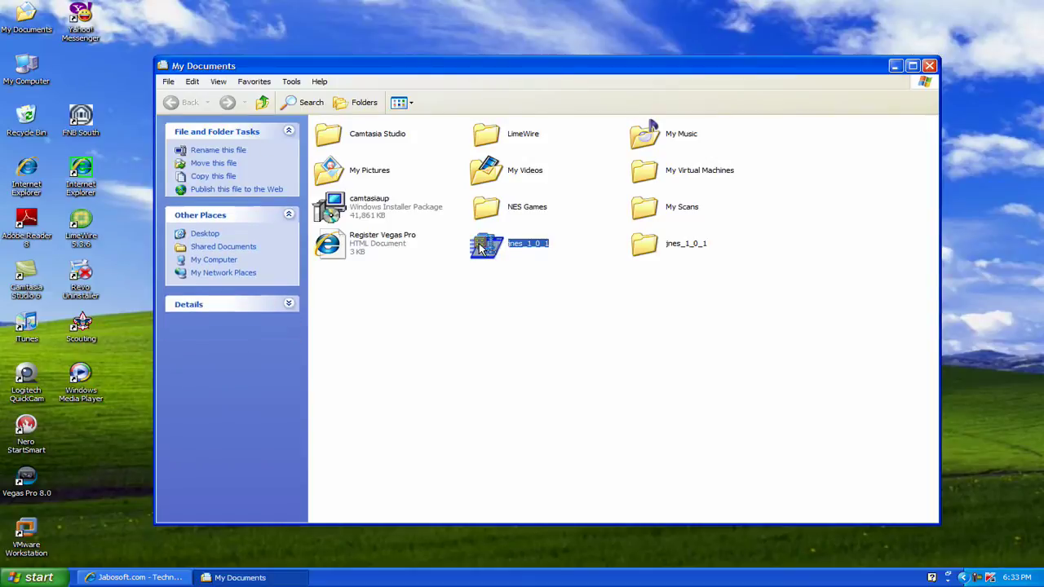
pyautogui.rightClick(479, 248)
pyautogui.click(504, 390)
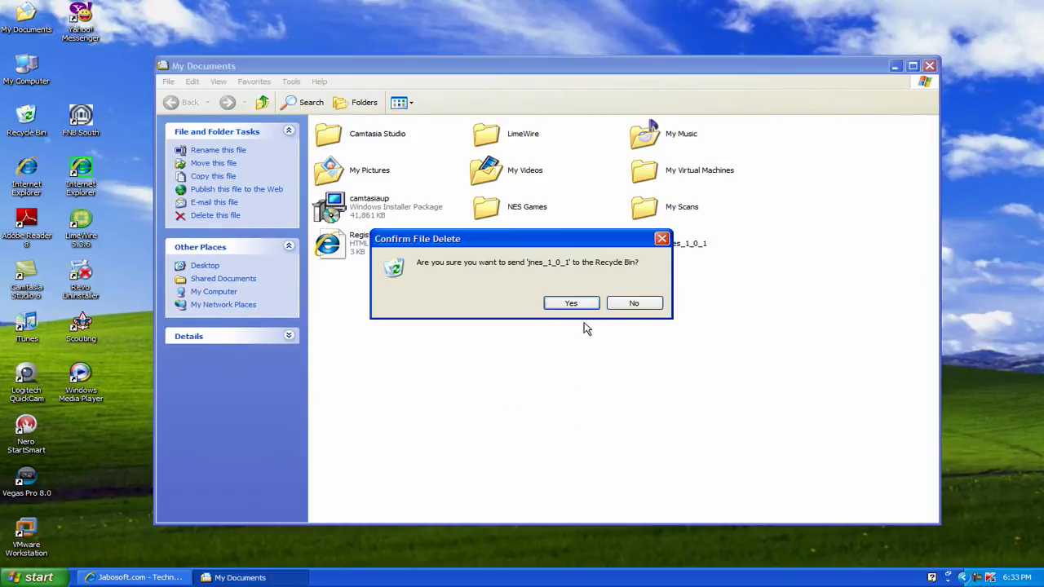
pyautogui.click(579, 308)
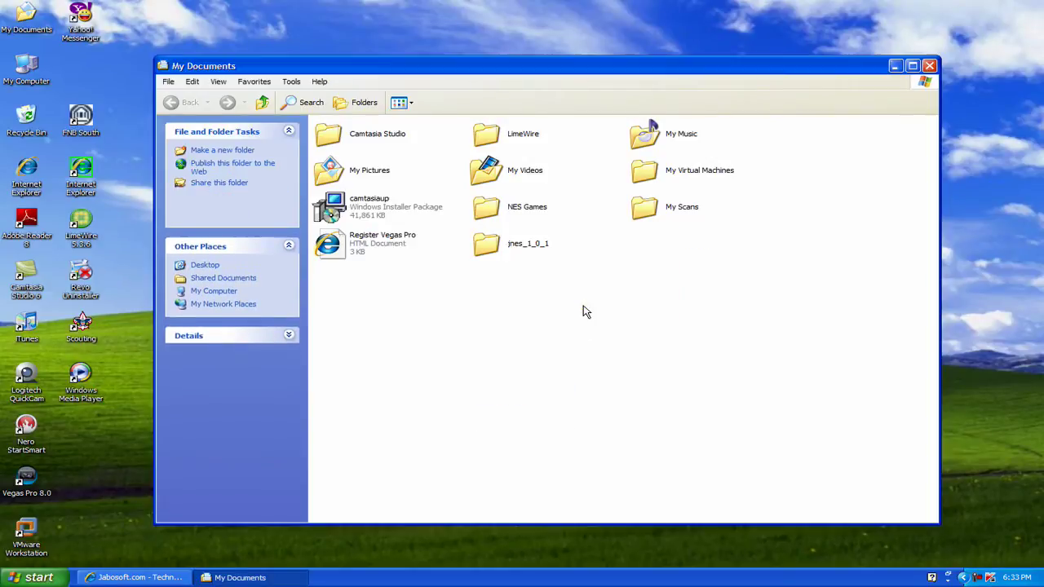
# - Launch Jnes from the extracted jnes_1_0_1 folder and accept English as its language in the startup dialog
pyautogui.doubleClick(512, 250)
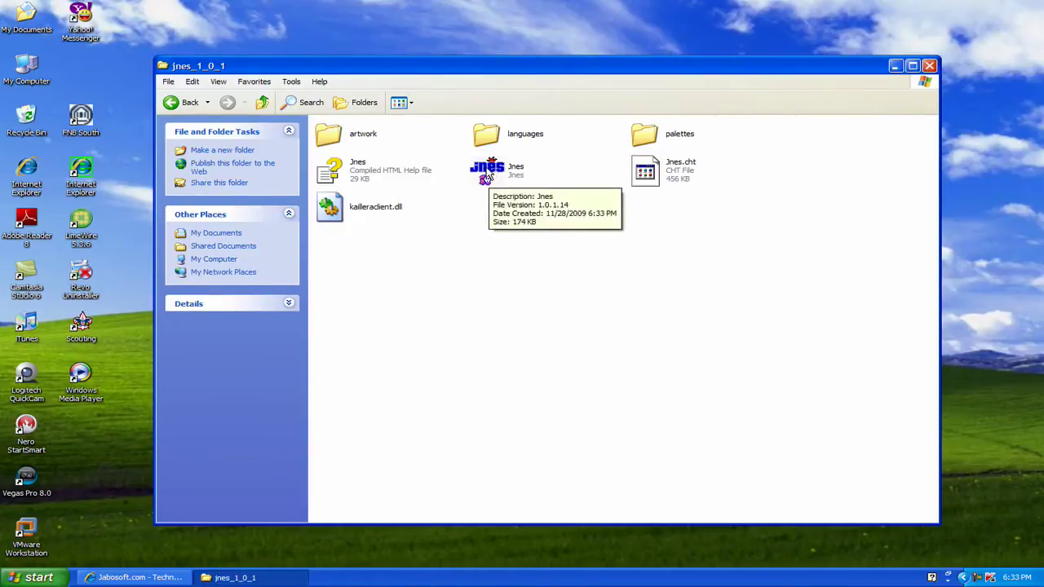
pyautogui.doubleClick(486, 173)
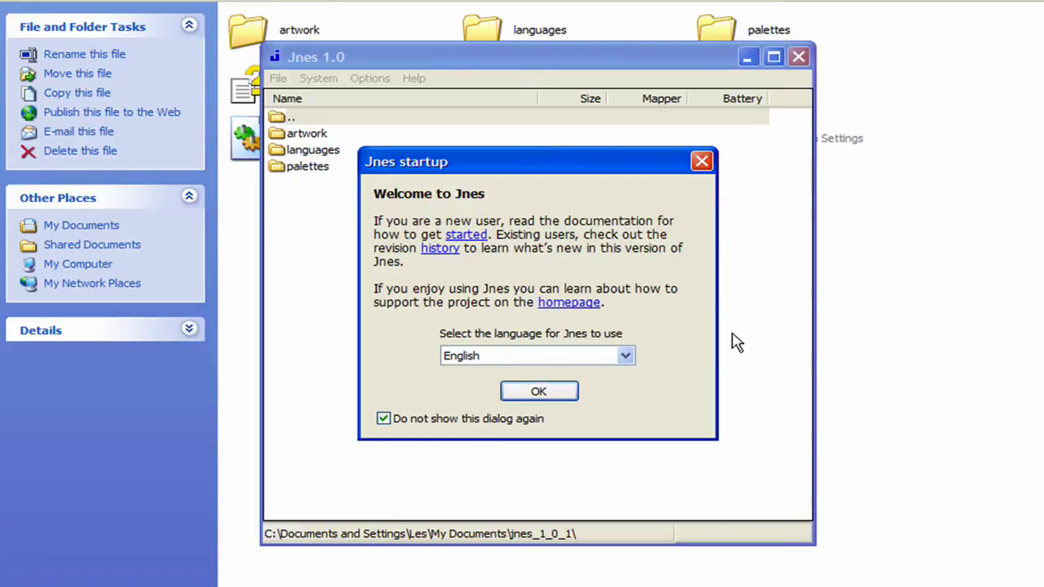
pyautogui.click(541, 392)
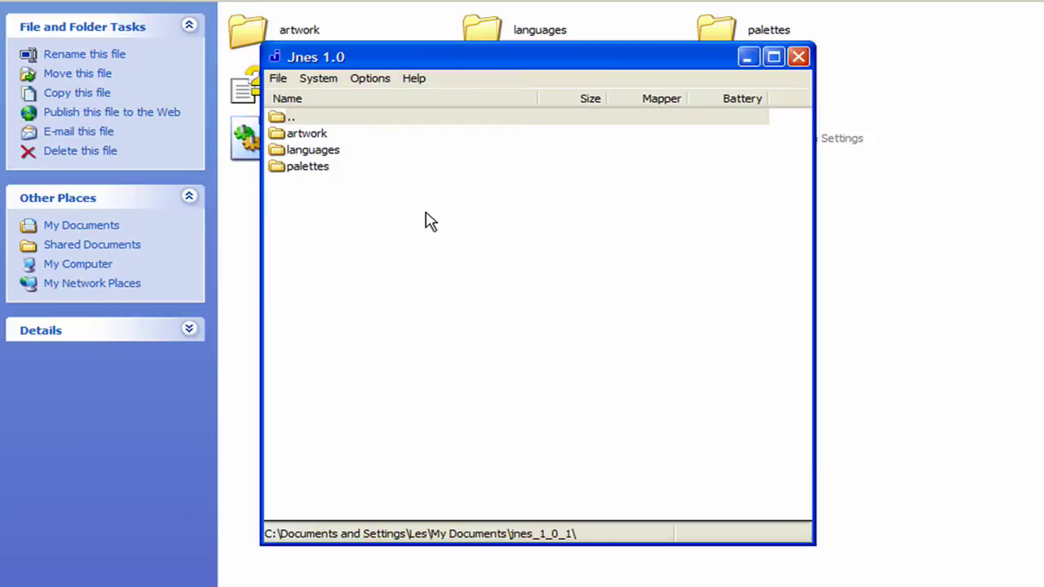
# - Select the Logitech Precision Gamepad as Player 1's additional device in the Jnes input configuration
pyautogui.click(277, 78)
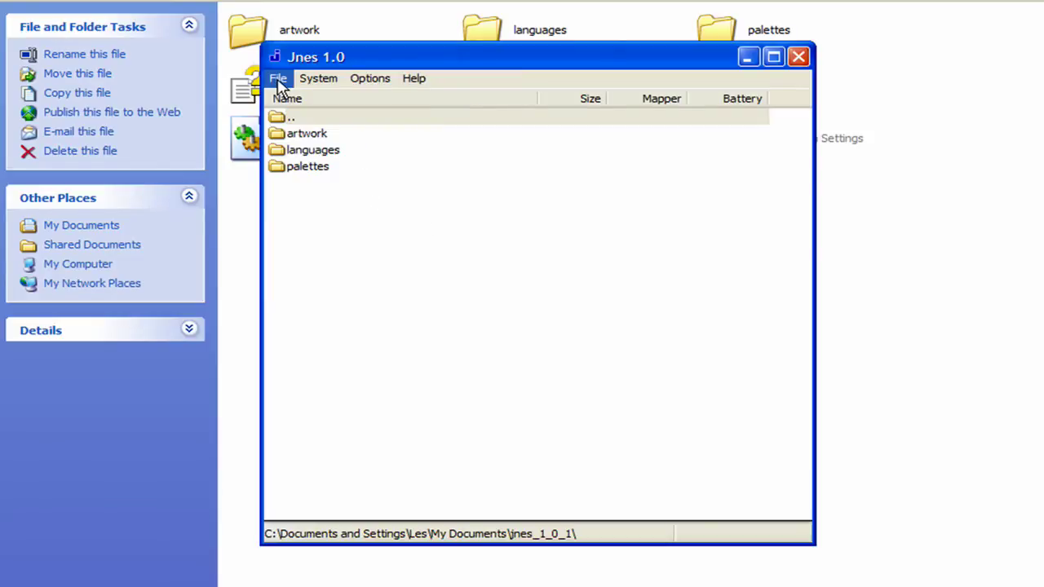
pyautogui.click(375, 80)
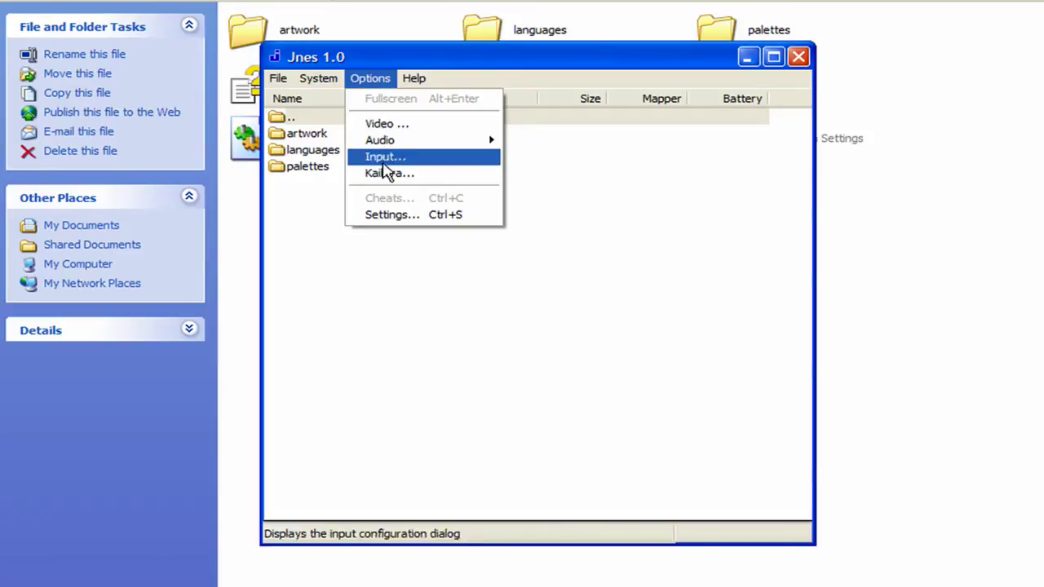
pyautogui.click(384, 156)
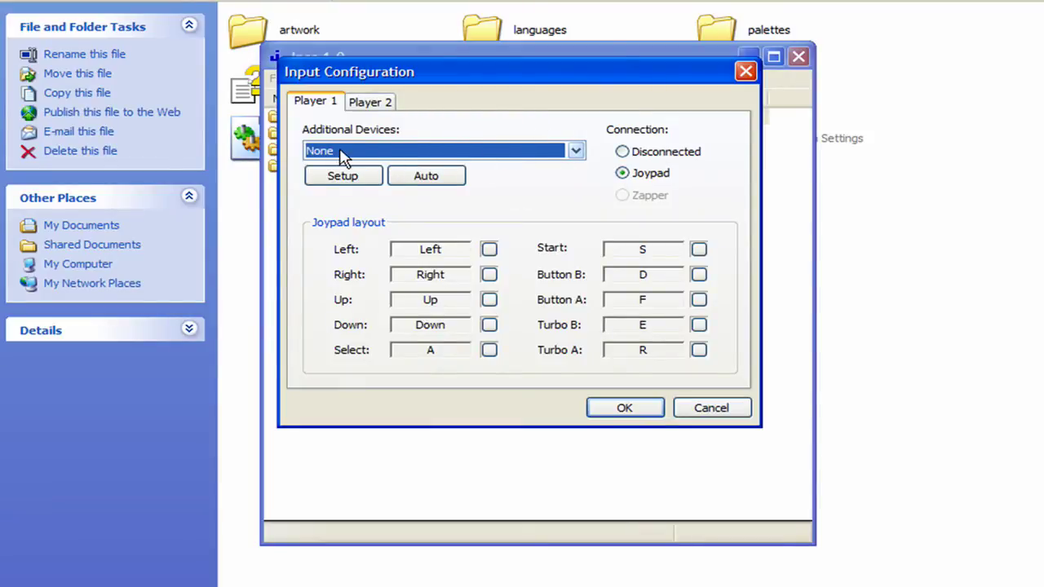
pyautogui.click(575, 153)
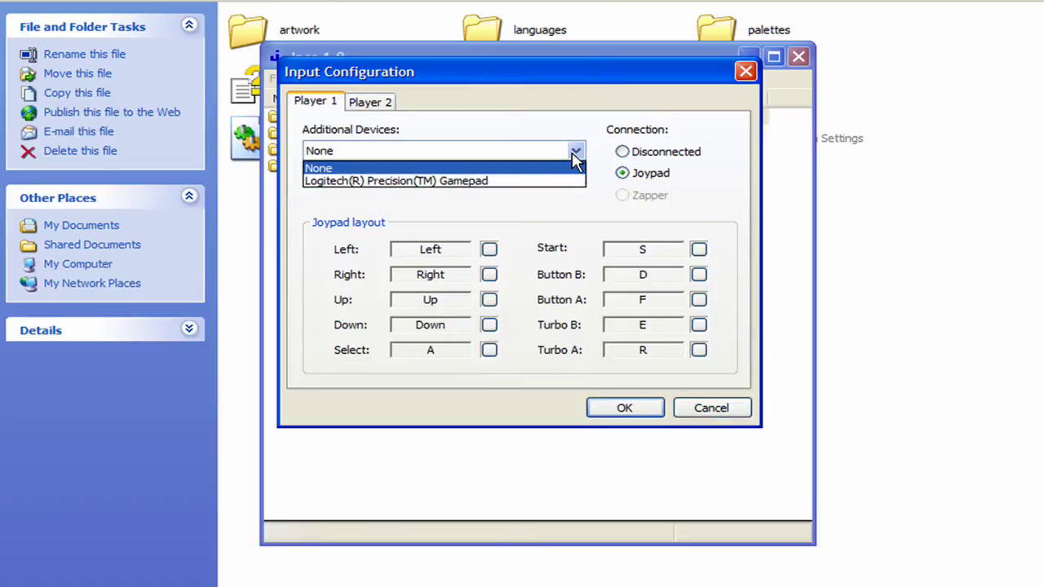
pyautogui.click(401, 181)
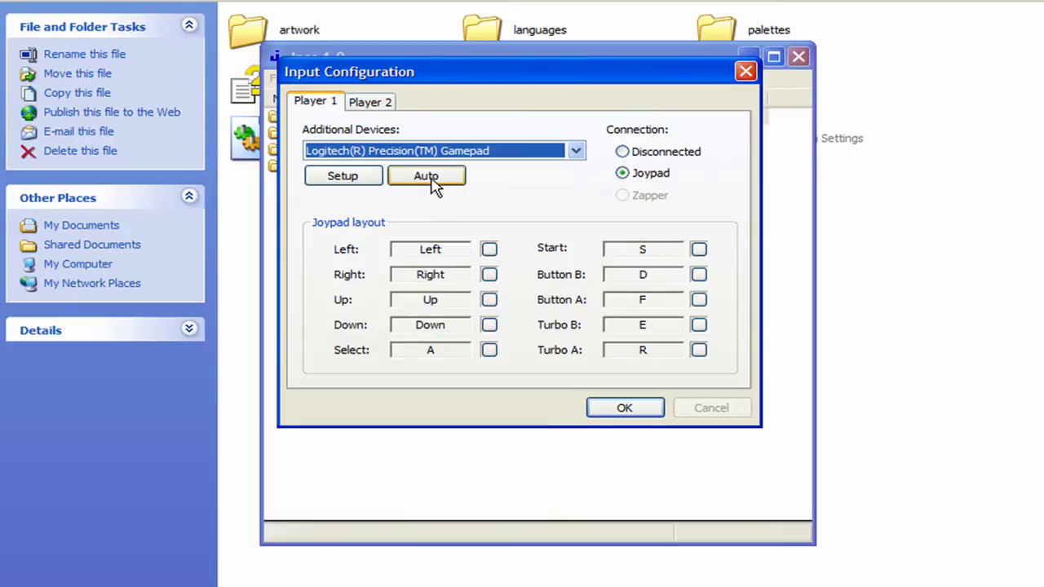
# - Map Player 1's directions to the gamepad, Select to Joypad 8, Start to 9, Button B to 1 and Button A to 2, and save
pyautogui.click(345, 179)
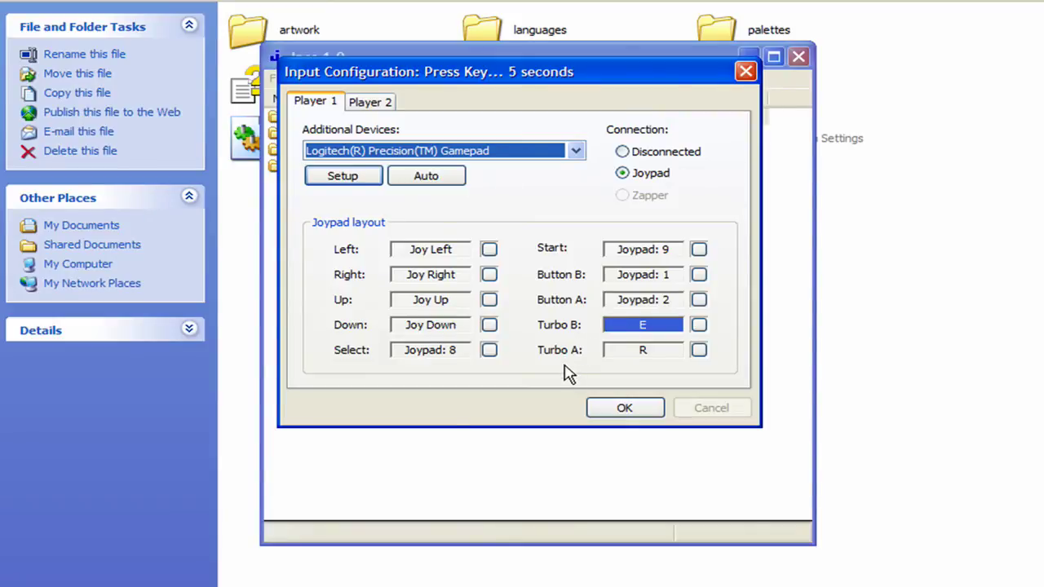
pyautogui.click(609, 411)
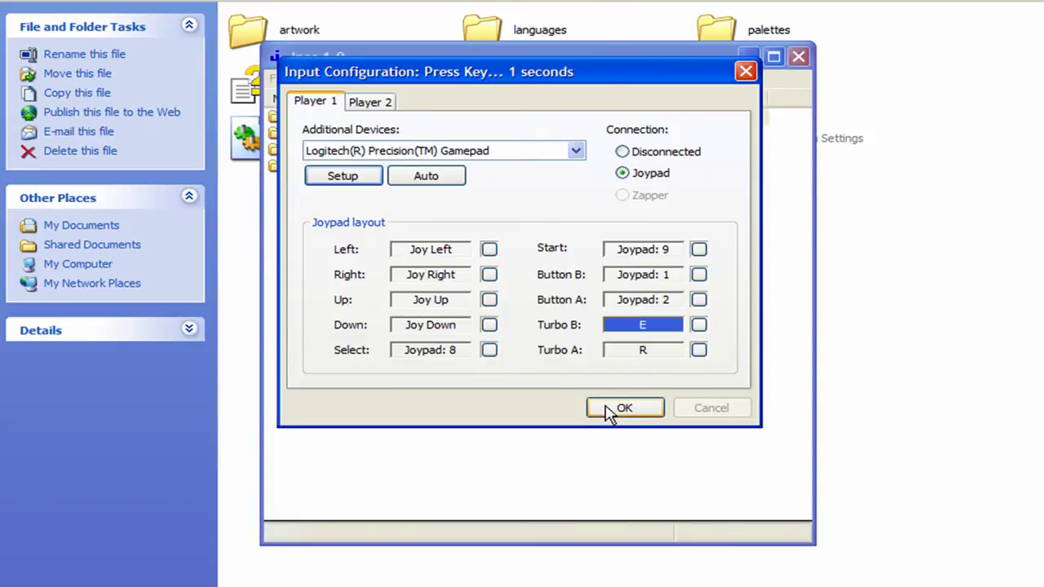
pyautogui.click(609, 410)
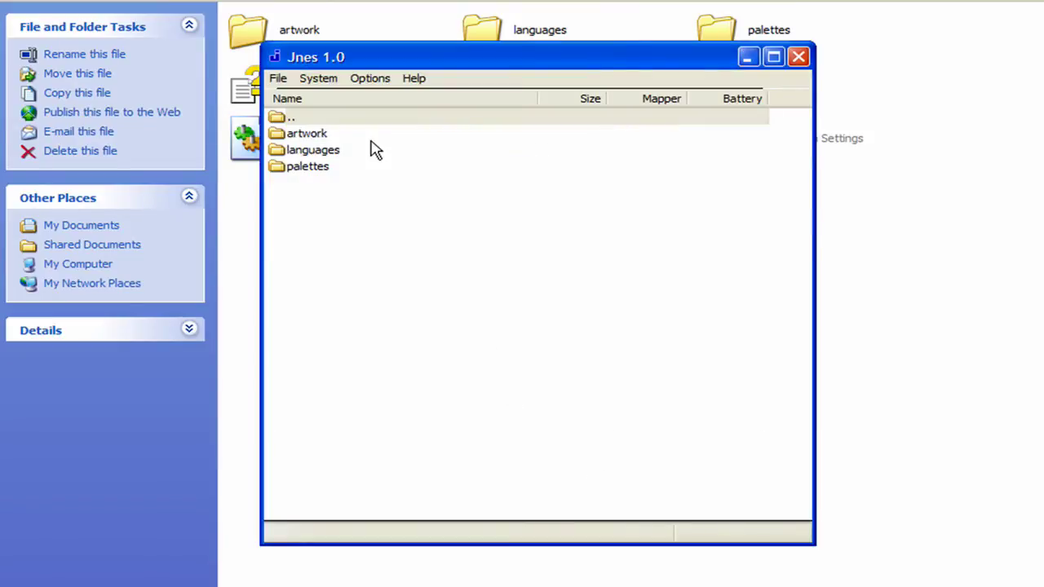
# - Set Player 2's connection to Zapper in the input configuration and save it
pyautogui.click(380, 85)
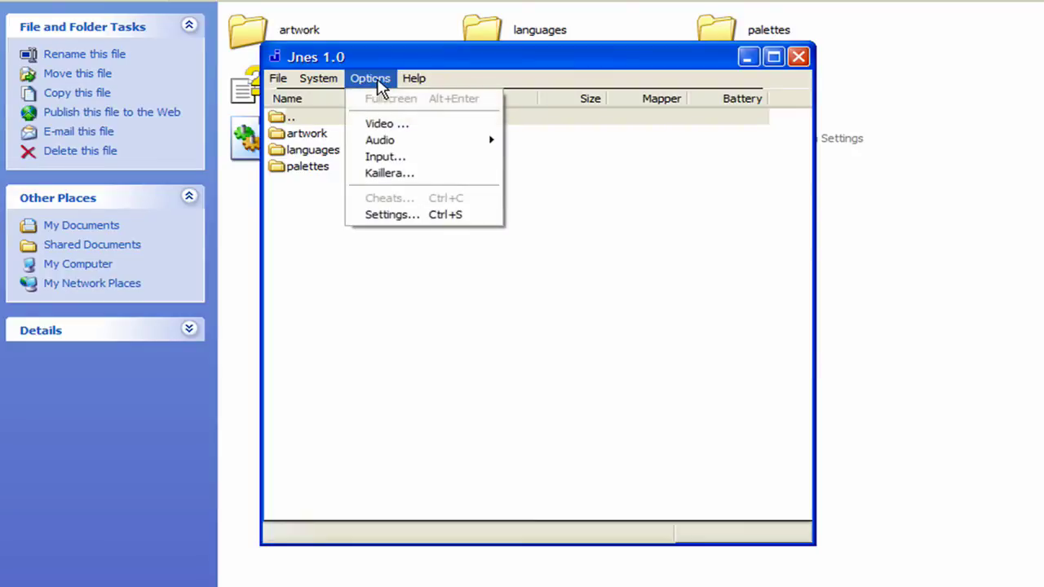
pyautogui.click(397, 160)
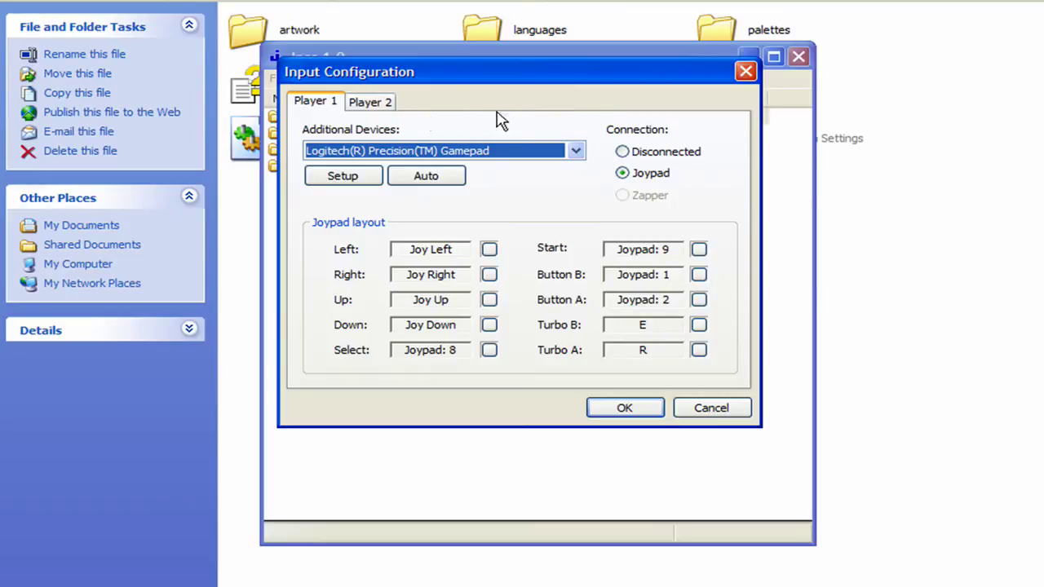
pyautogui.click(379, 112)
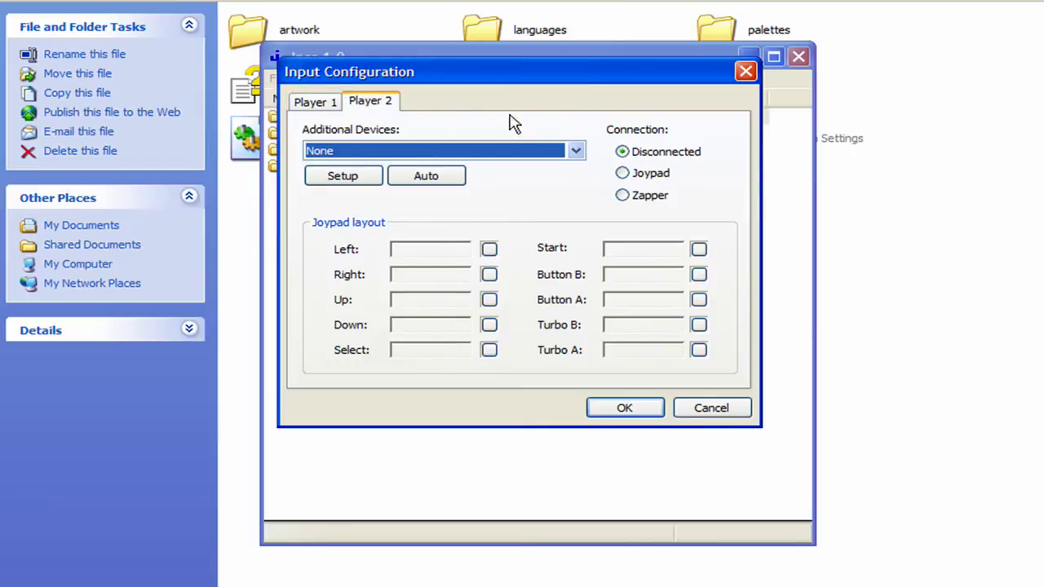
pyautogui.click(624, 199)
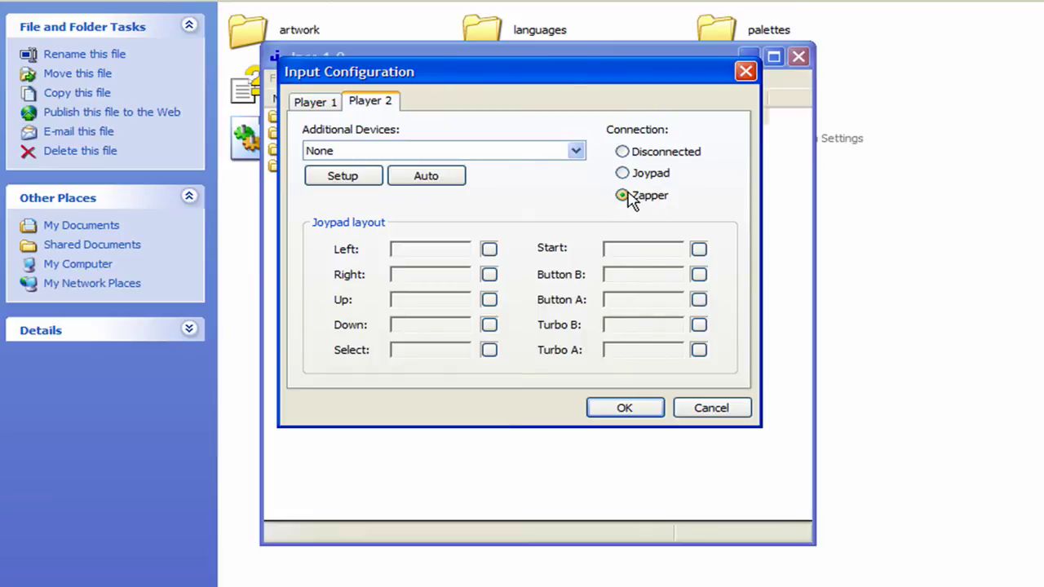
pyautogui.click(633, 413)
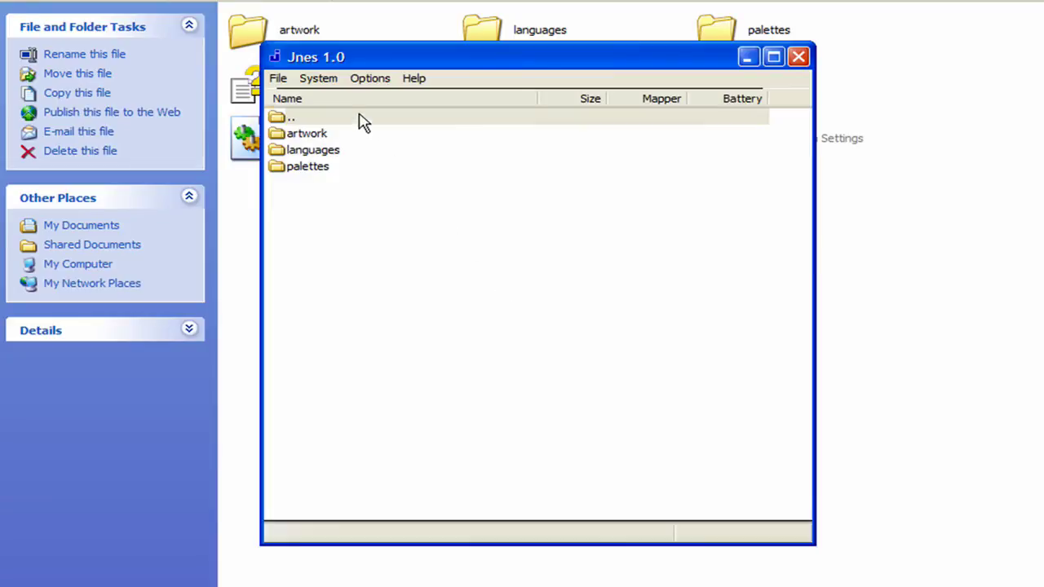
# - Turn off the emulator's audio by unchecking its Enabled option
pyautogui.click(363, 81)
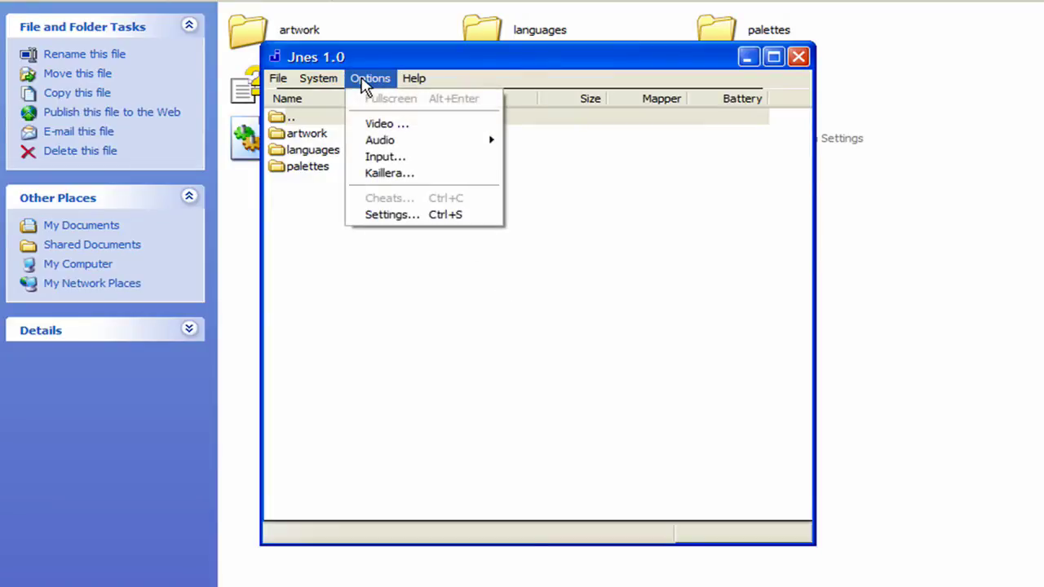
pyautogui.moveTo(380, 140)
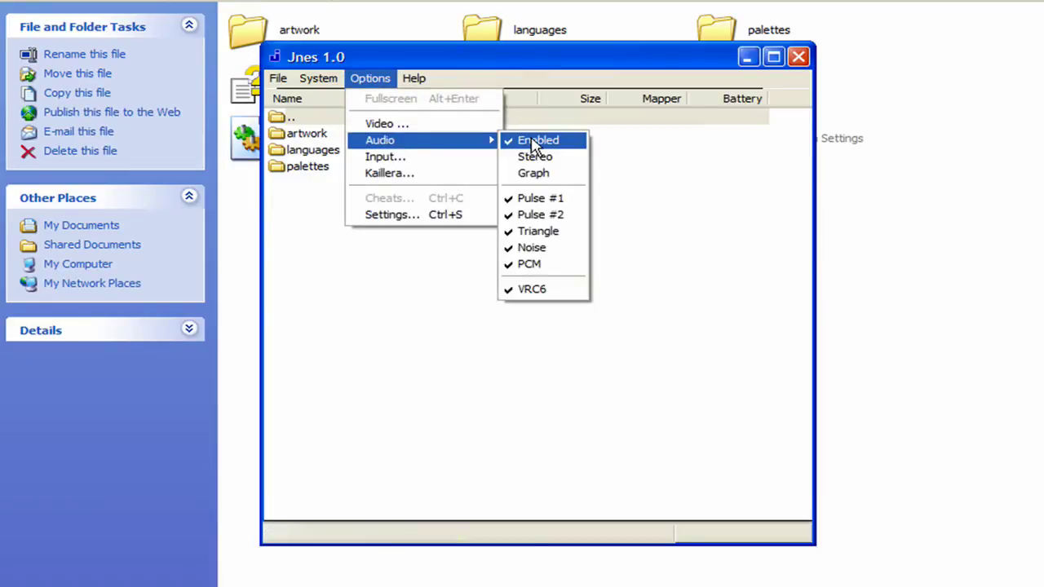
pyautogui.click(534, 142)
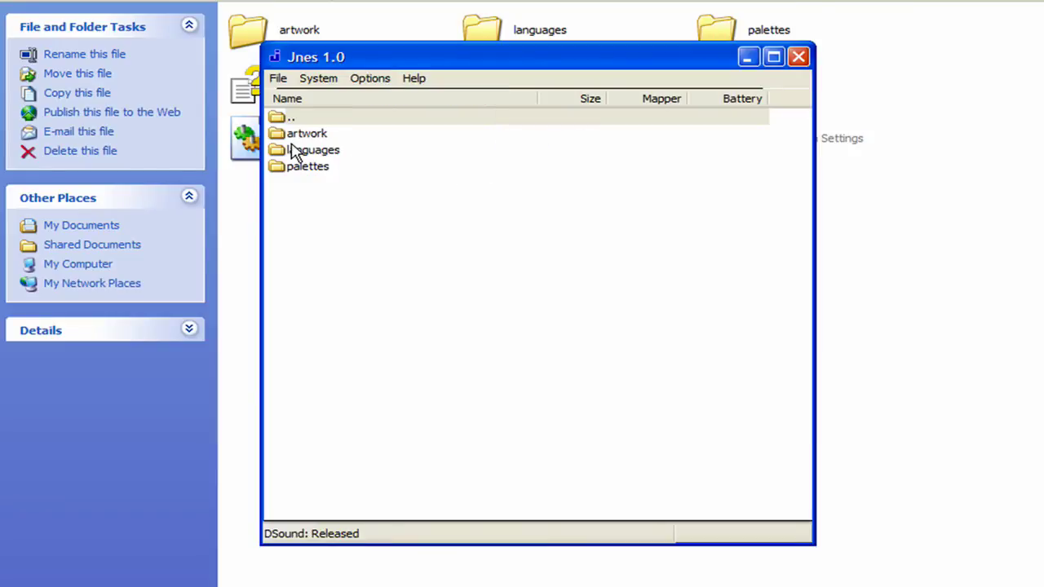
# - Open the ROM "Super Mario Bros. + Duck Hunt (U) [!].nes" from the NES Games folder in My Documents
pyautogui.click(277, 81)
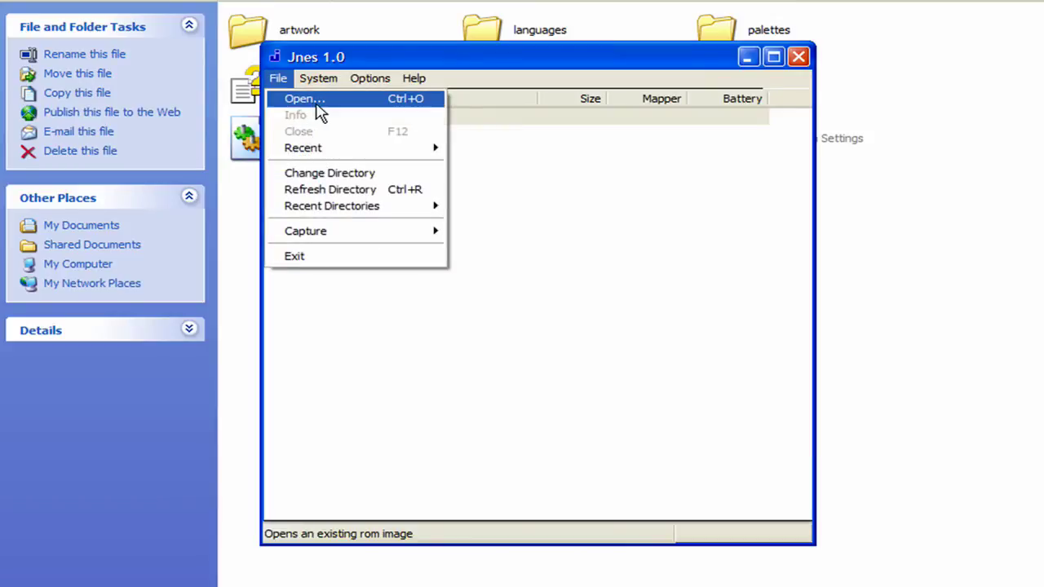
pyautogui.click(318, 111)
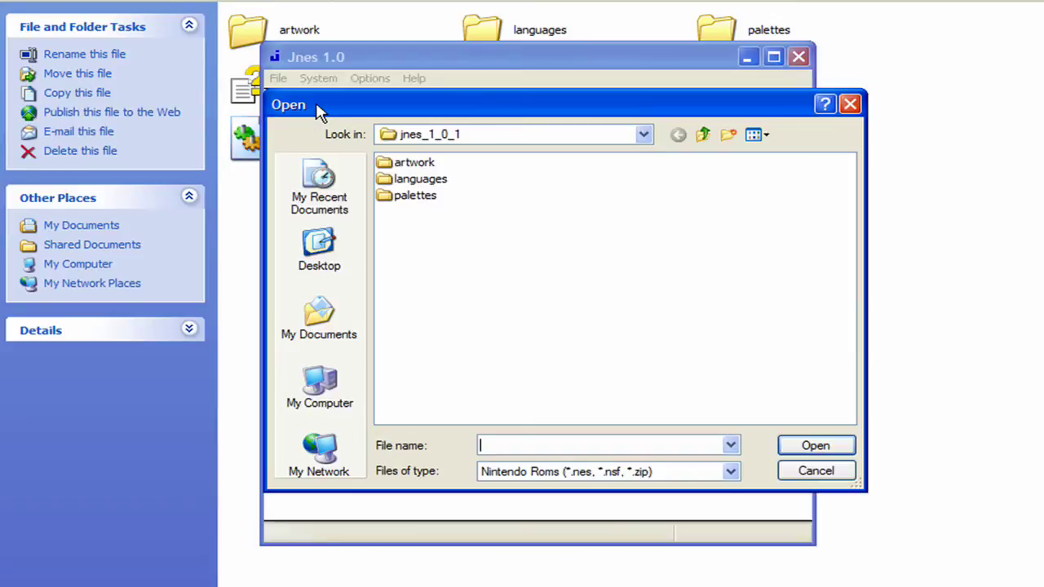
pyautogui.click(704, 139)
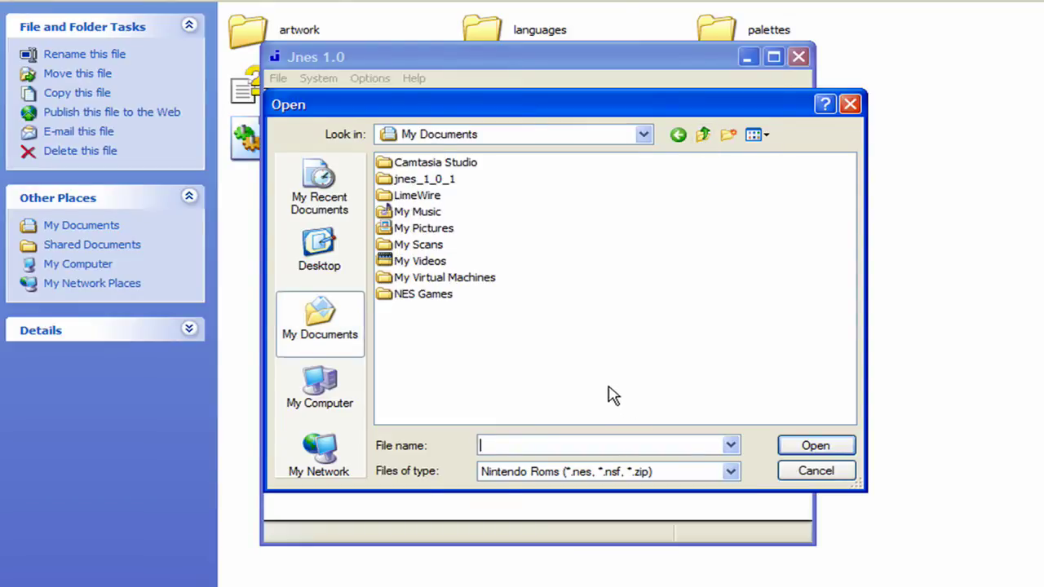
pyautogui.doubleClick(404, 296)
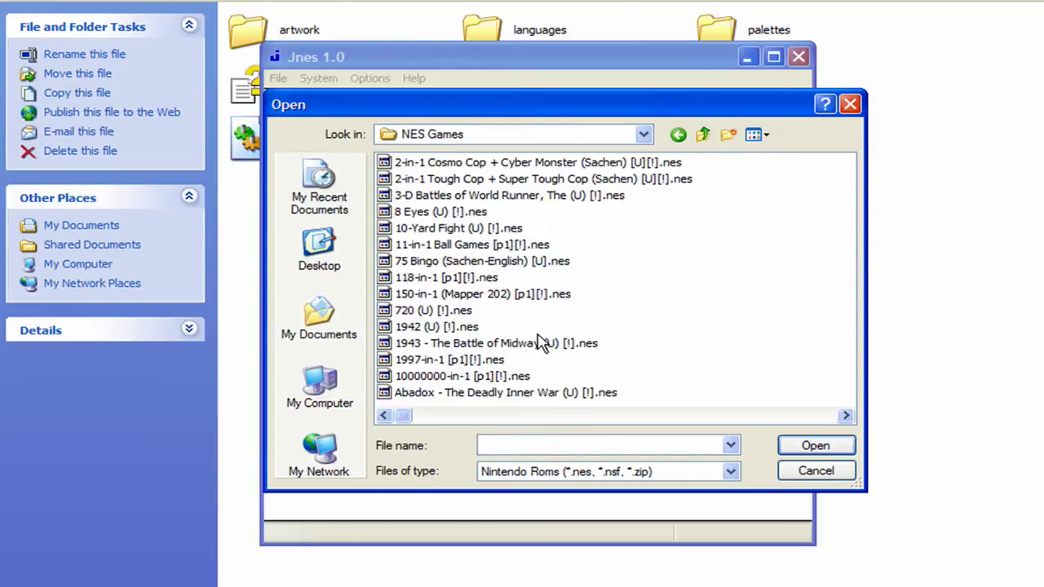
pyautogui.moveTo(408, 416); pyautogui.dragTo(726, 416)
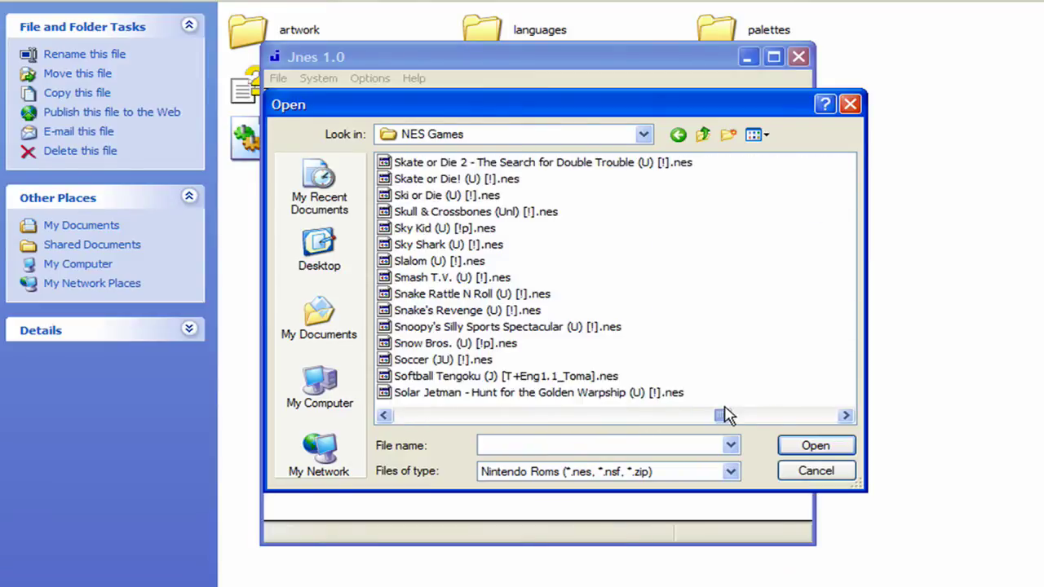
pyautogui.click(845, 416)
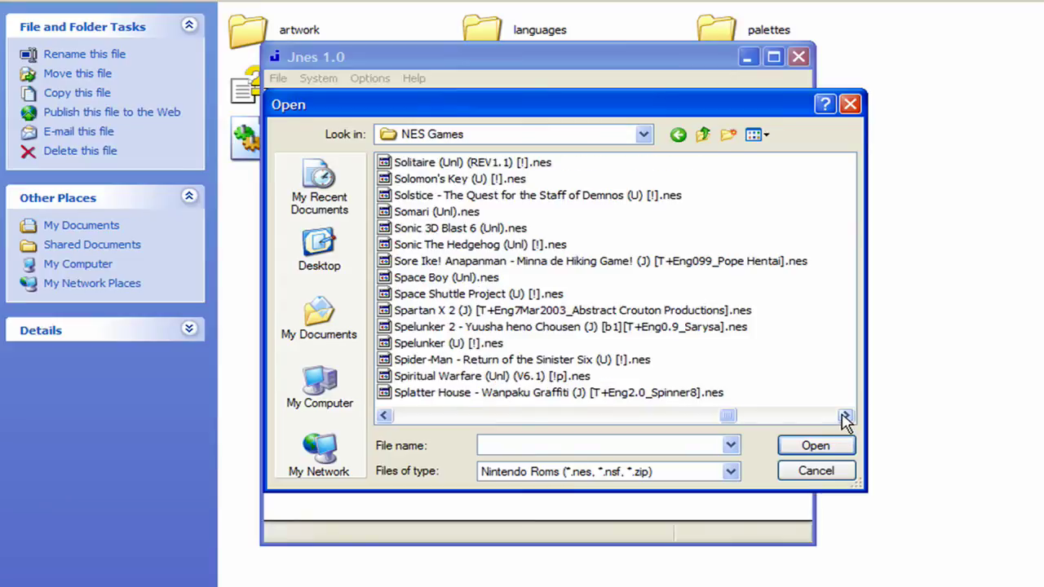
pyautogui.click(845, 416)
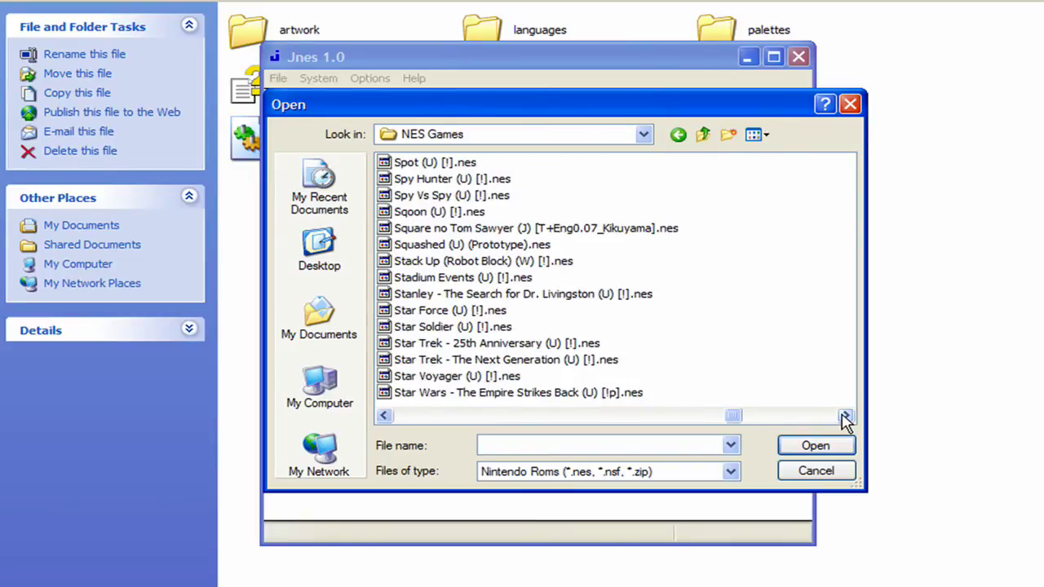
pyautogui.click(845, 416)
pyautogui.click(845, 416)
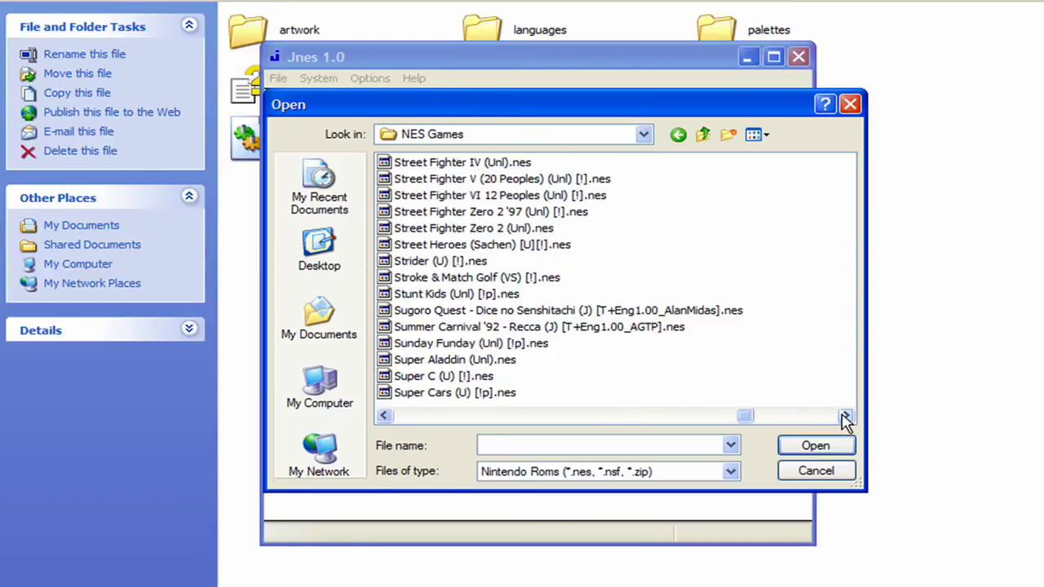
pyautogui.click(845, 416)
pyautogui.click(845, 417)
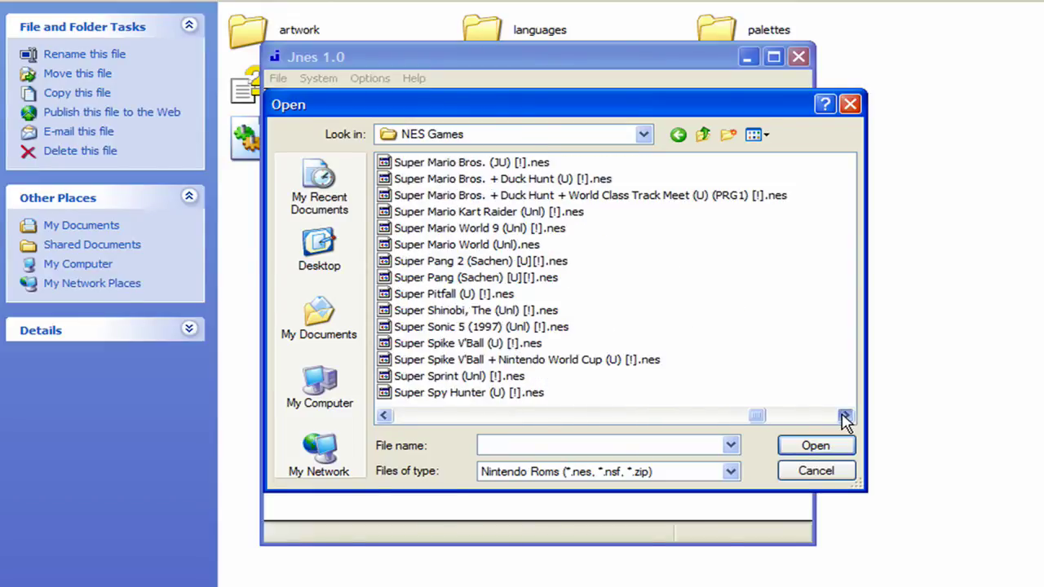
pyautogui.doubleClick(473, 180)
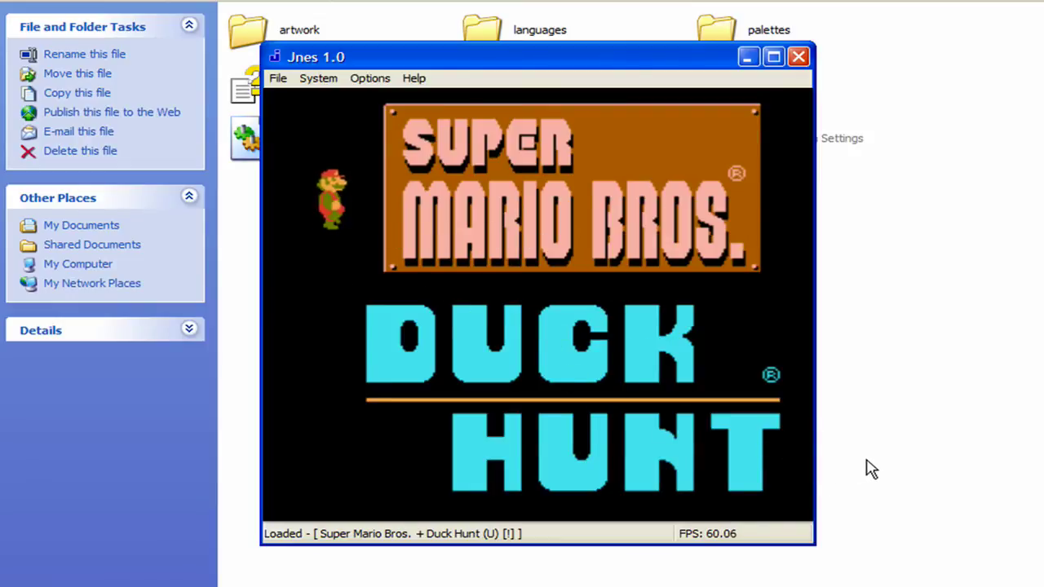
# - Start a one-player Super Mario Bros. game and play World 1-1, hitting question blocks, collecting the mushroom and passing the first pipe
pyautogui.press('Return')
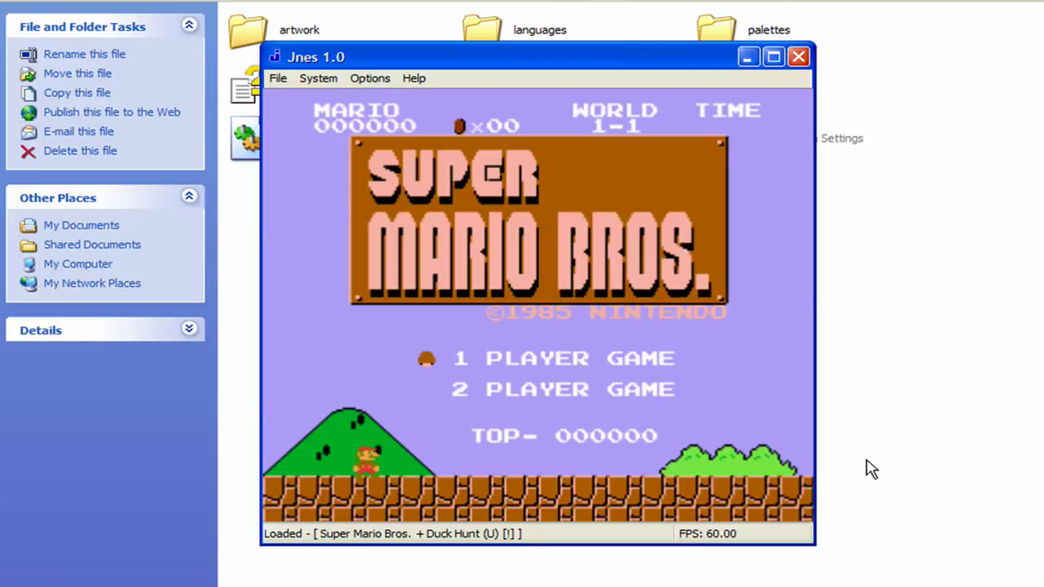
pyautogui.press('Return')
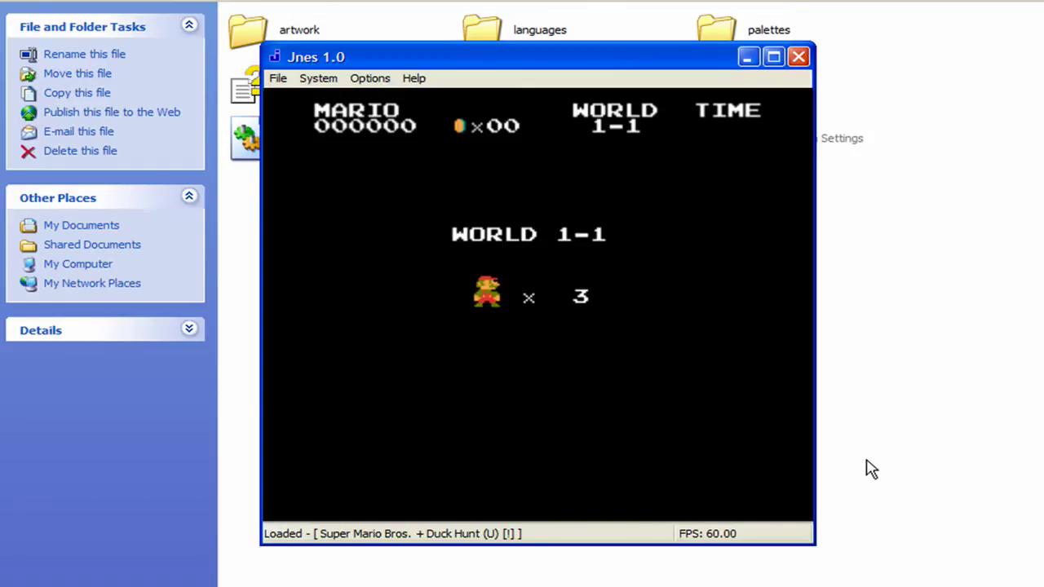
pyautogui.press('Right')
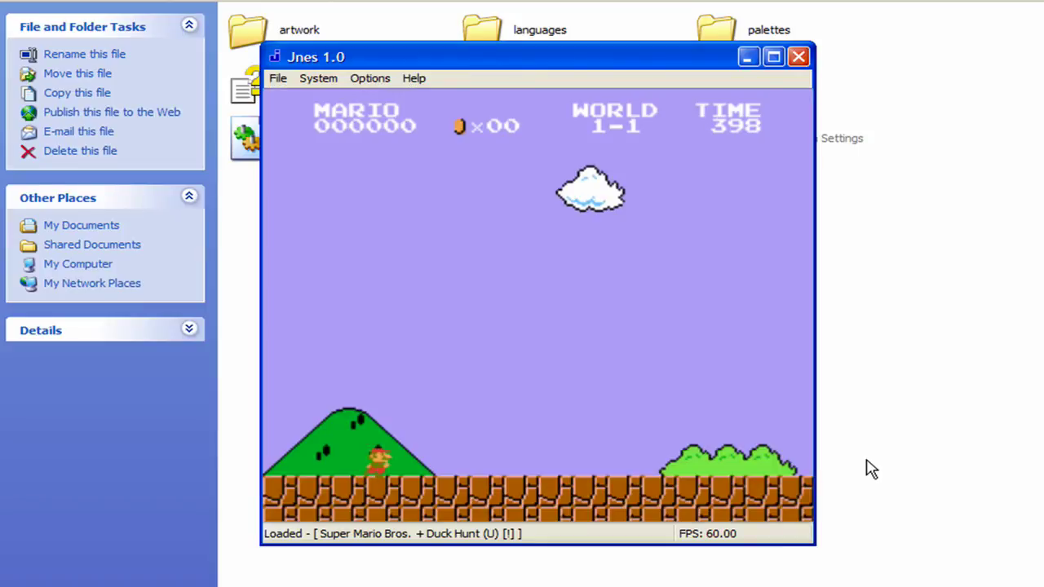
pyautogui.press('x')
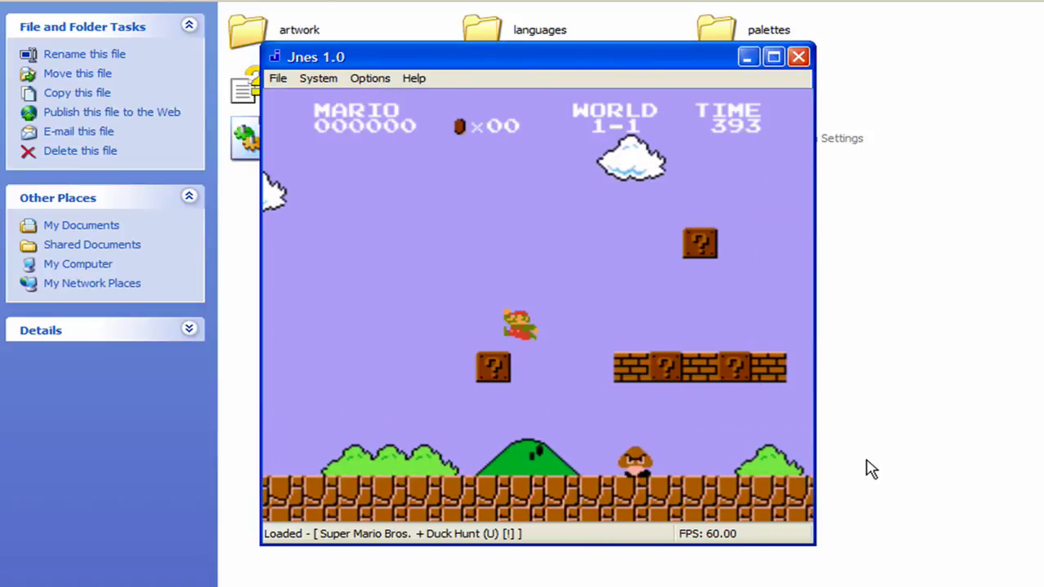
pyautogui.press('x')
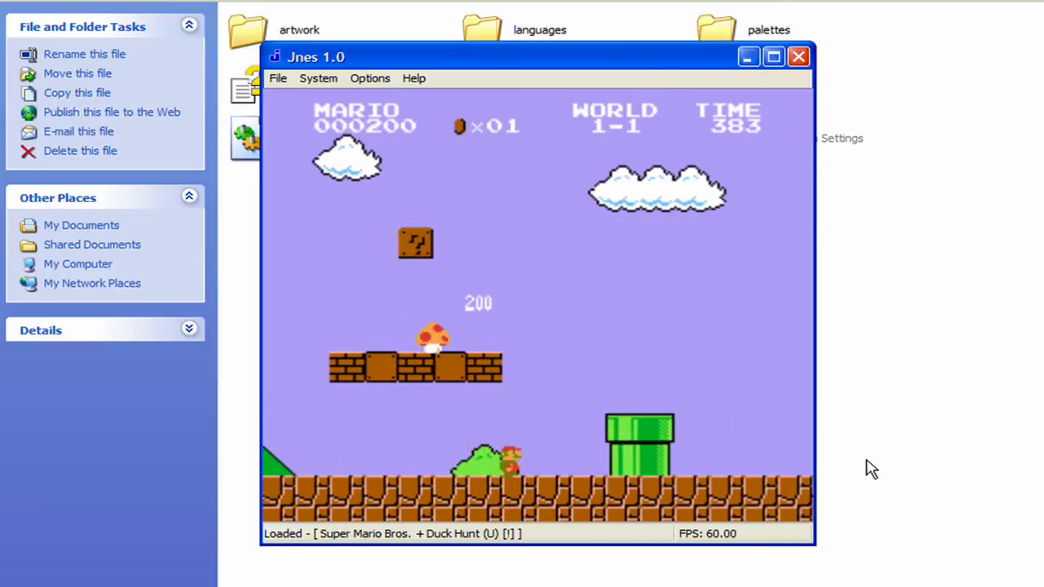
pyautogui.press('x')
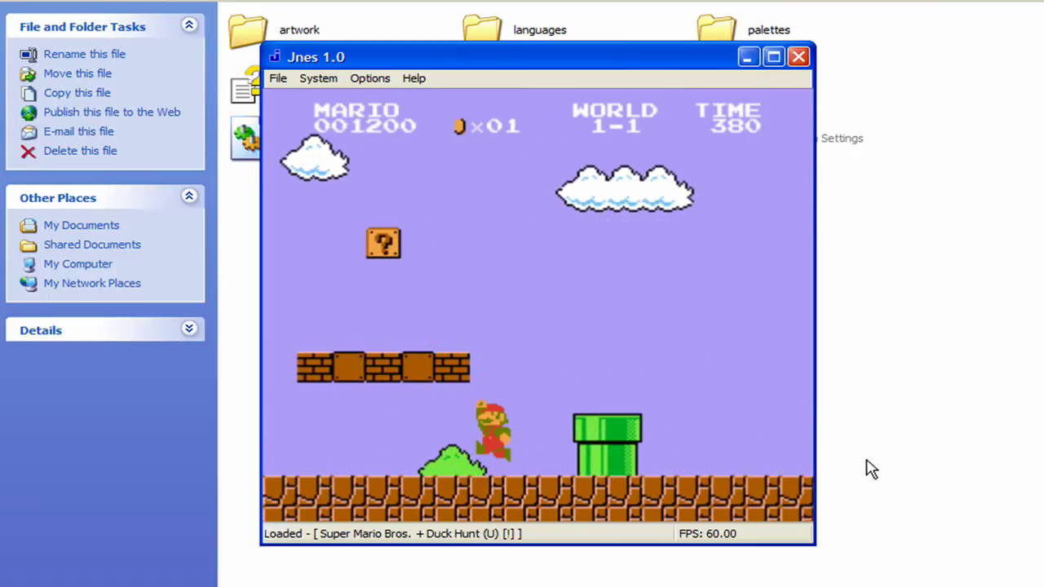
pyautogui.press('x')
pyautogui.press('x')
pyautogui.press('x')
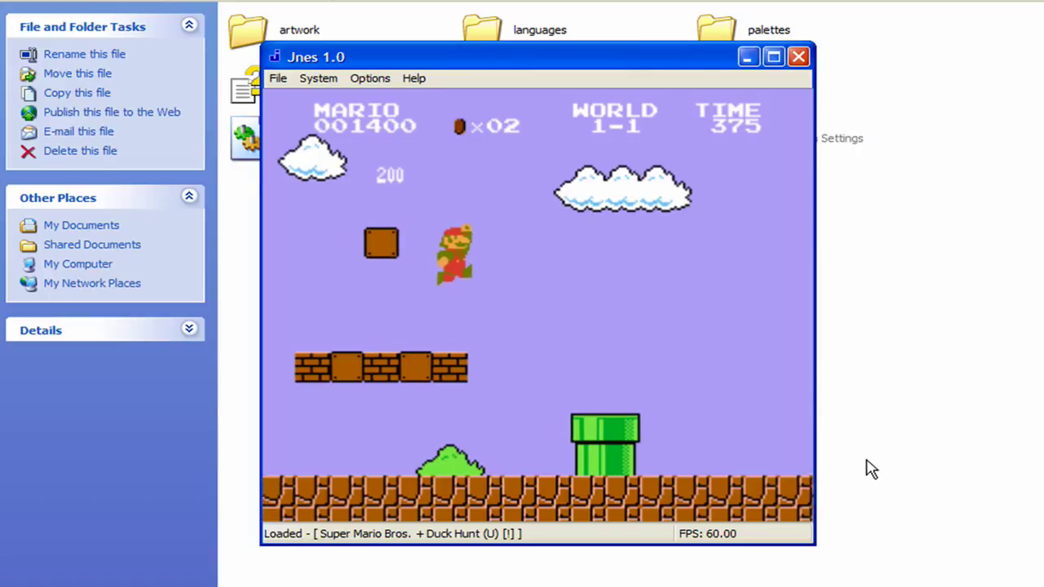
pyautogui.press('Right')
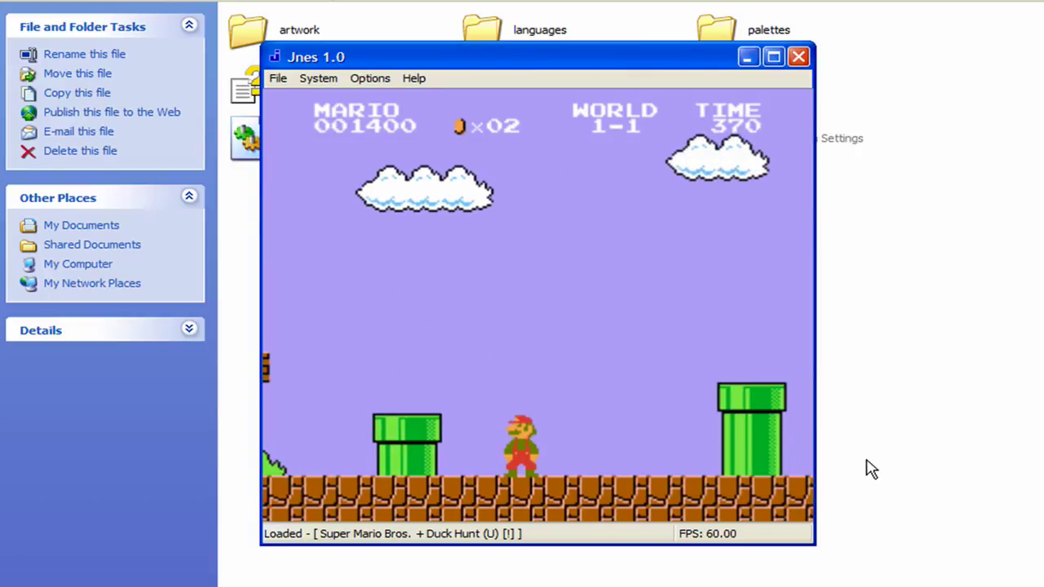
# - Reset the emulation and start Duck Hunt's Game A with one duck
pyautogui.click(316, 78)
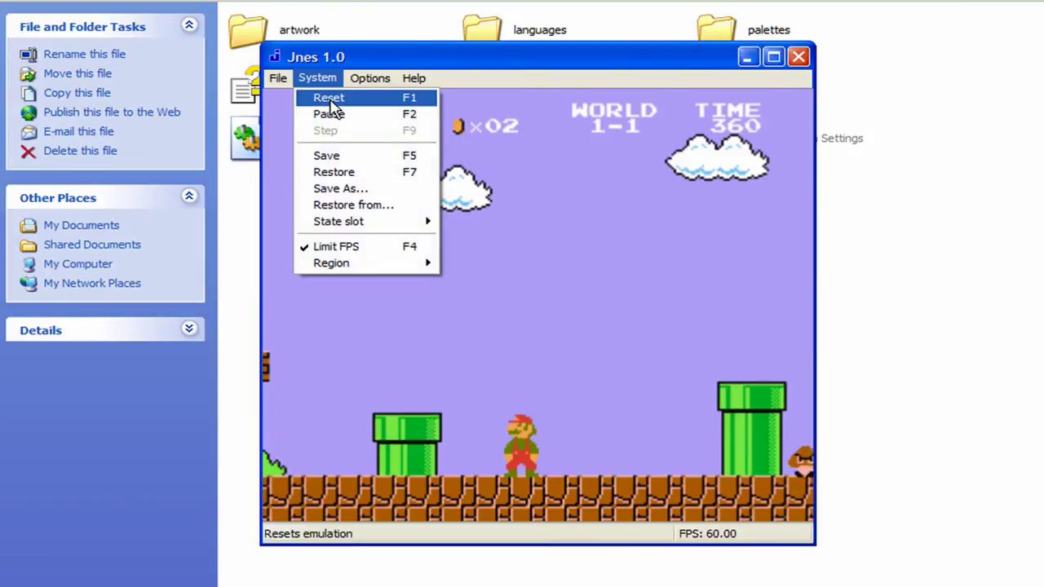
pyautogui.click(333, 100)
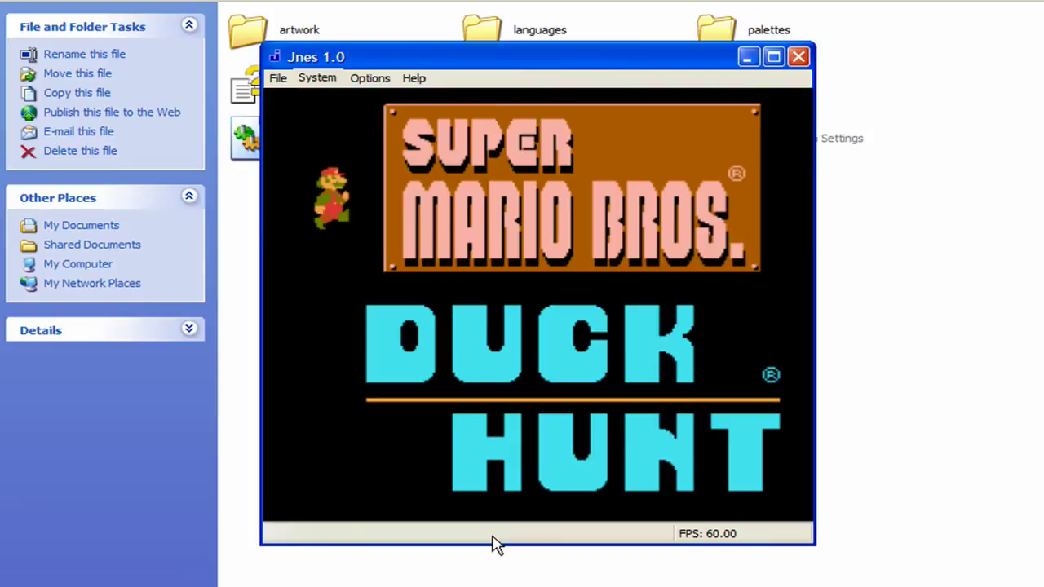
pyautogui.press('space')
pyautogui.press('Return')
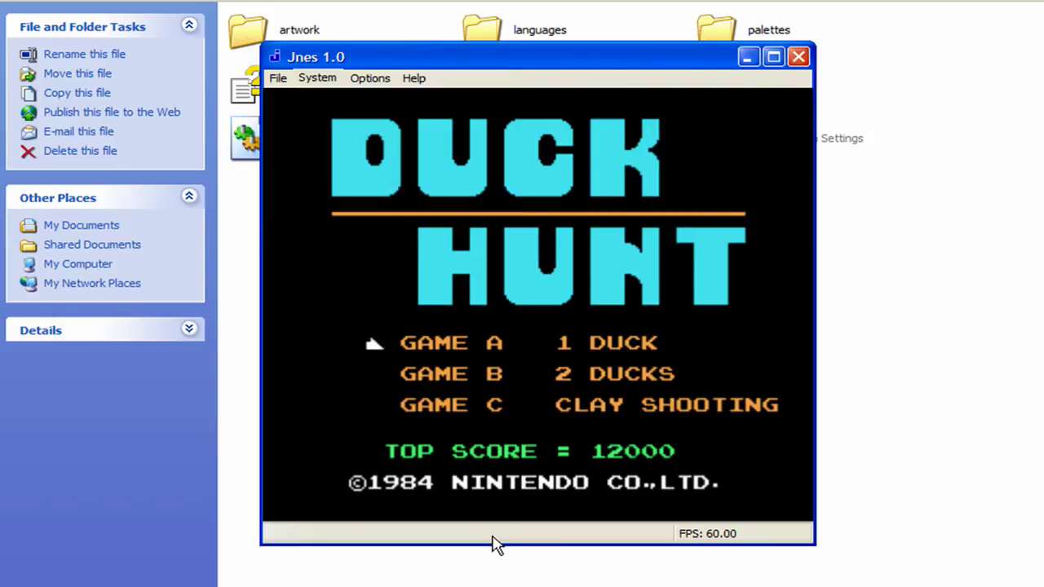
pyautogui.press('Return')
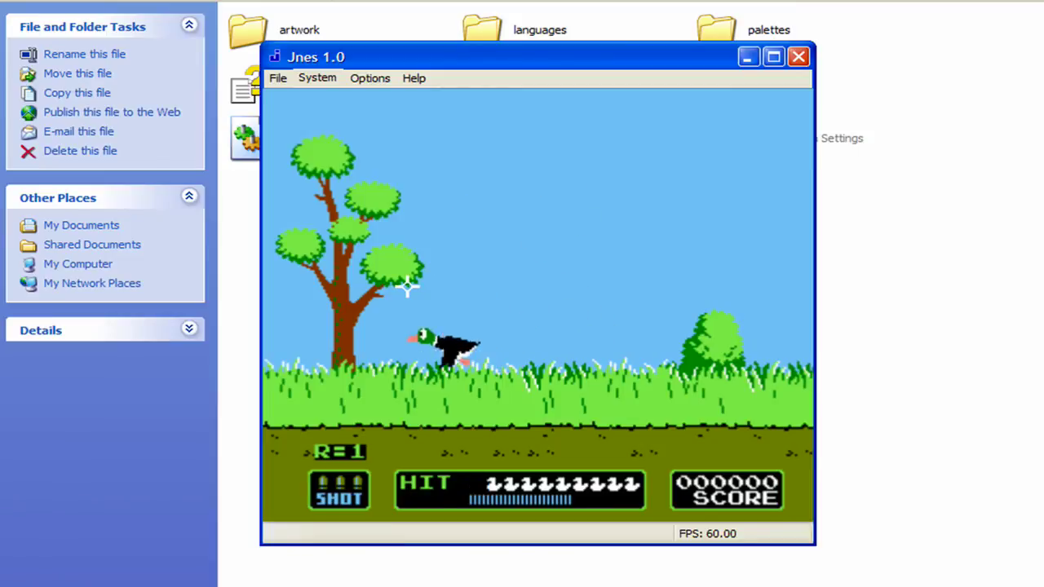
# - Shoot at the flying ducks in round 1 of Duck Hunt with the Zapper crosshair
pyautogui.click(325, 301)
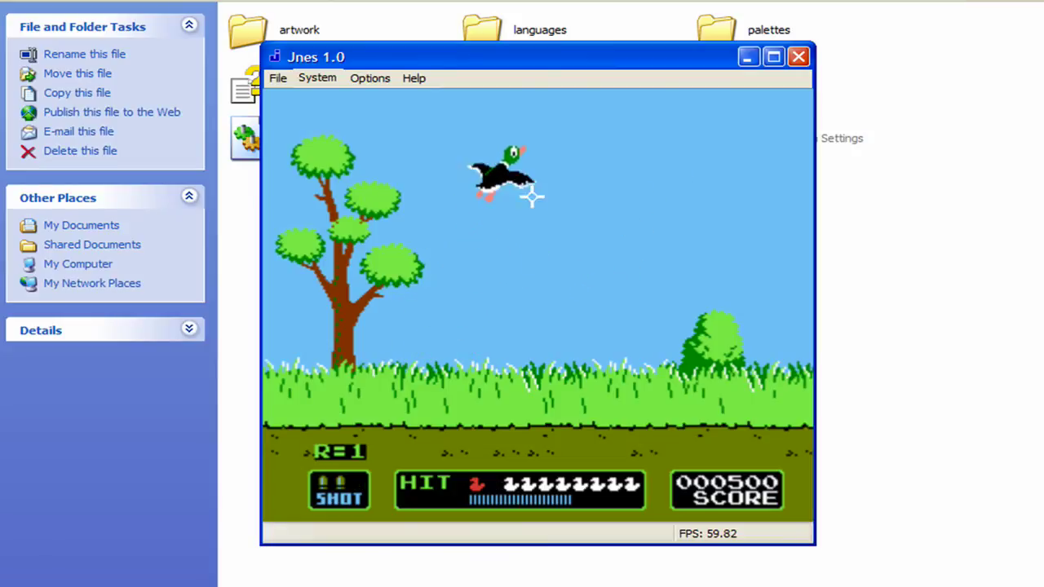
pyautogui.click(571, 205)
pyautogui.click(598, 263)
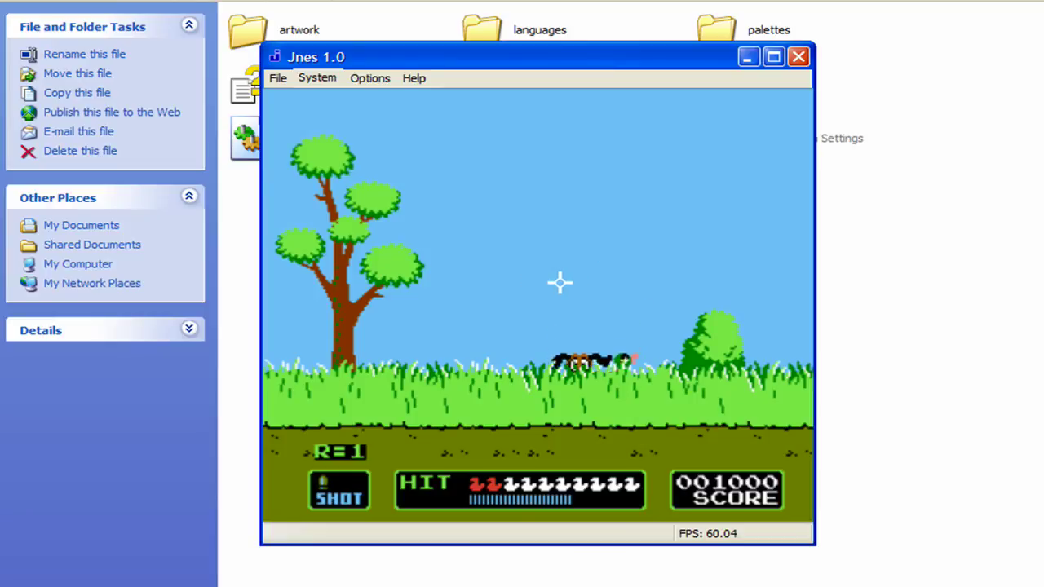
pyautogui.click(492, 231)
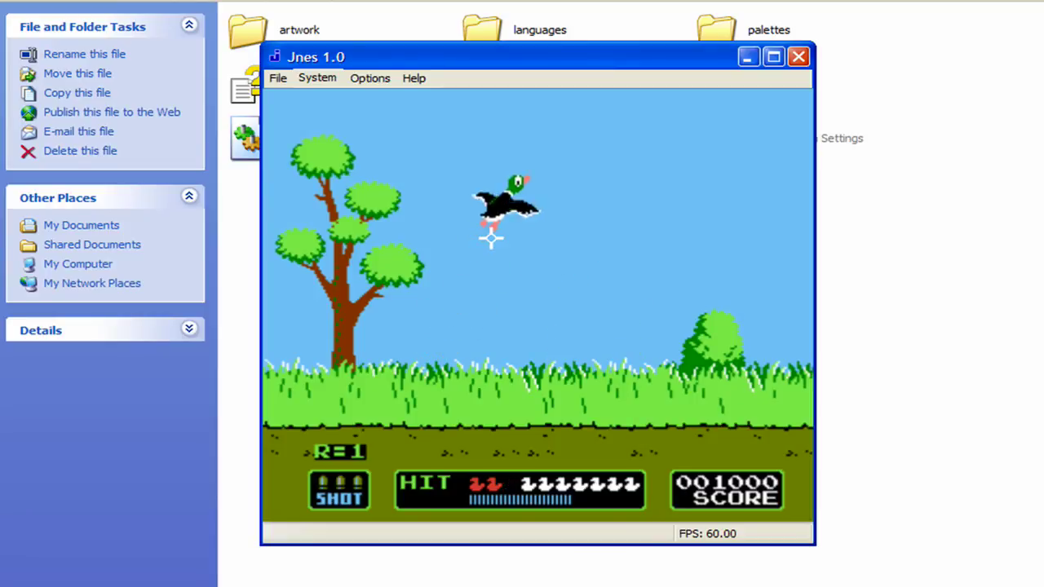
pyautogui.click(624, 213)
pyautogui.click(495, 238)
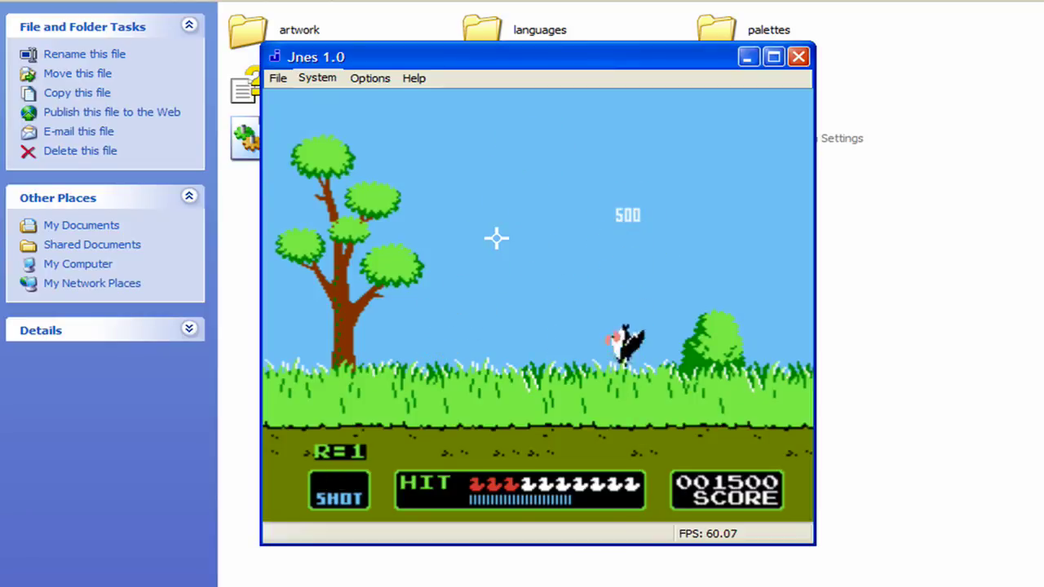
# - Close the running Duck Hunt game and return to the emulator's file browser
pyautogui.click(308, 79)
pyautogui.moveTo(277, 82)
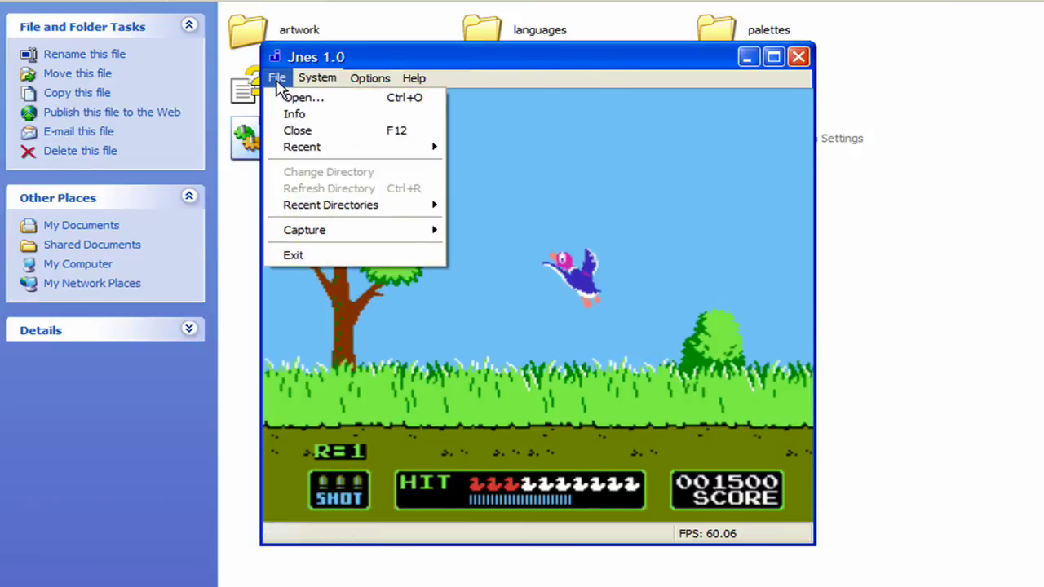
pyautogui.click(298, 131)
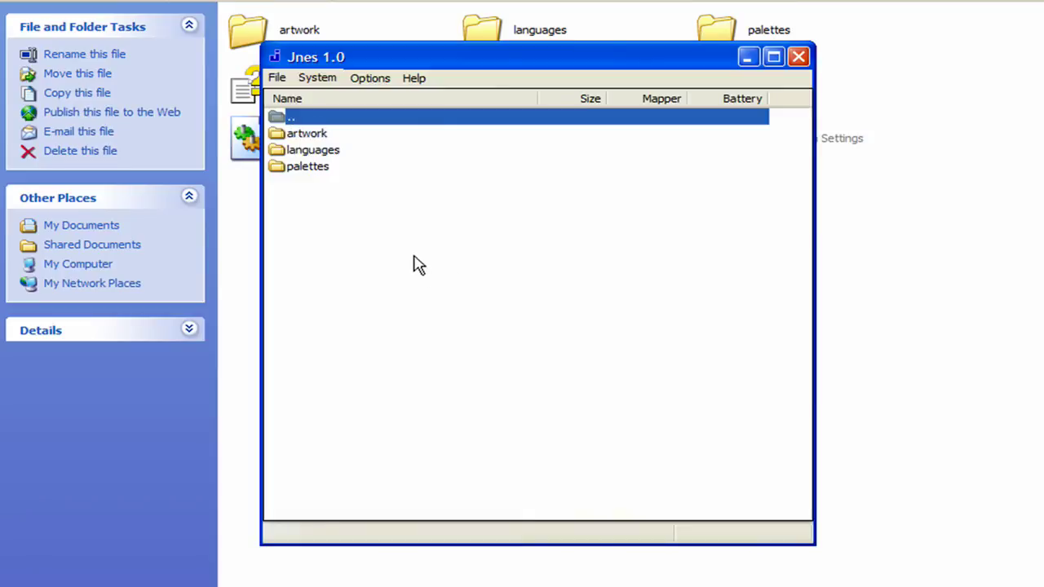